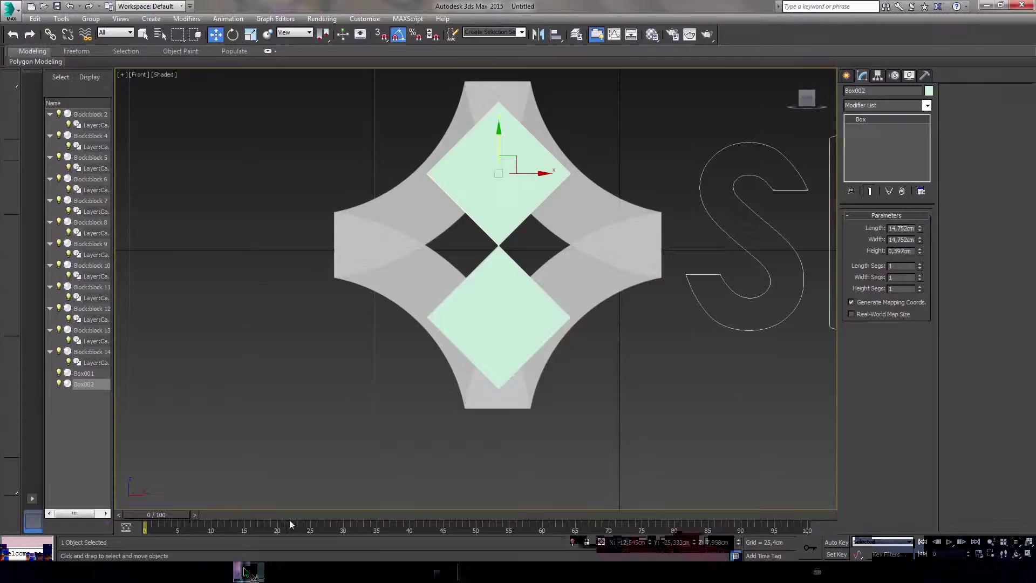
Step: Reset 3ds Max to an empty scene from the application menu, answering the save-changes prompt
key(z)
click(10, 10)
click(32, 70)
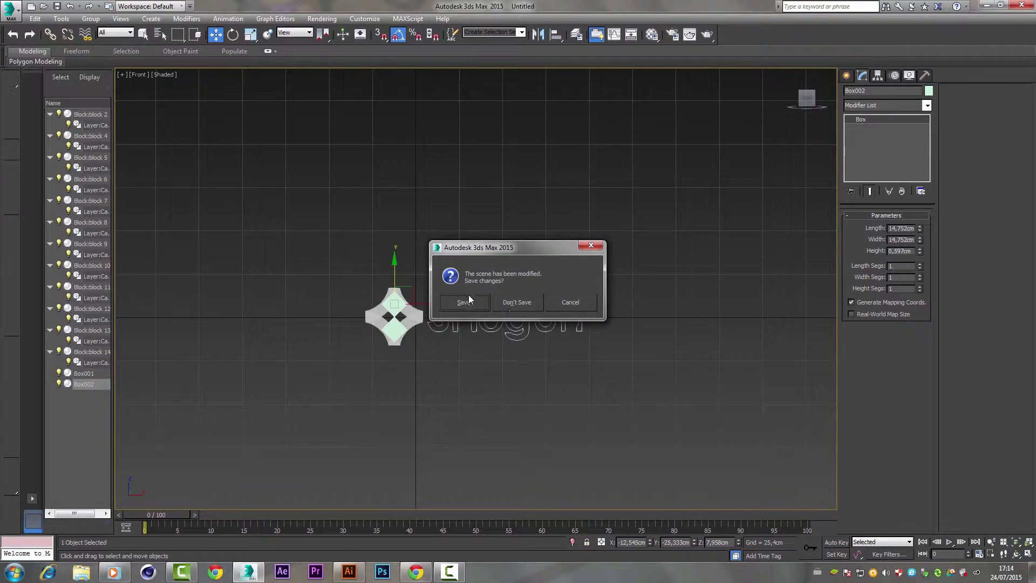
click(468, 301)
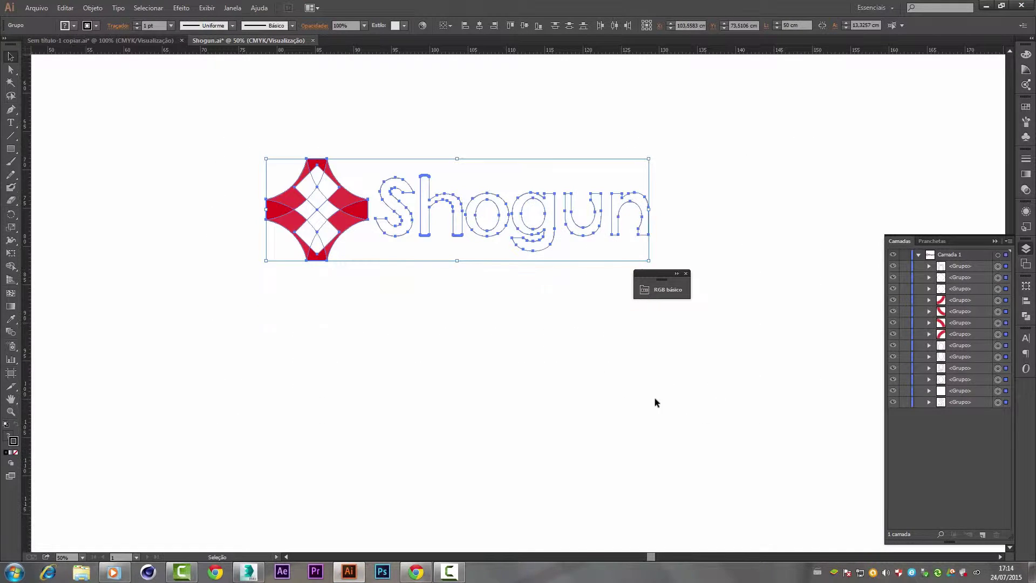
Step: Frame the Illustrator artboard and select the whole Shogun logo
key(ctrl+minus)
key(ctrl+minus)
key(ctrl+minus)
click(668, 290)
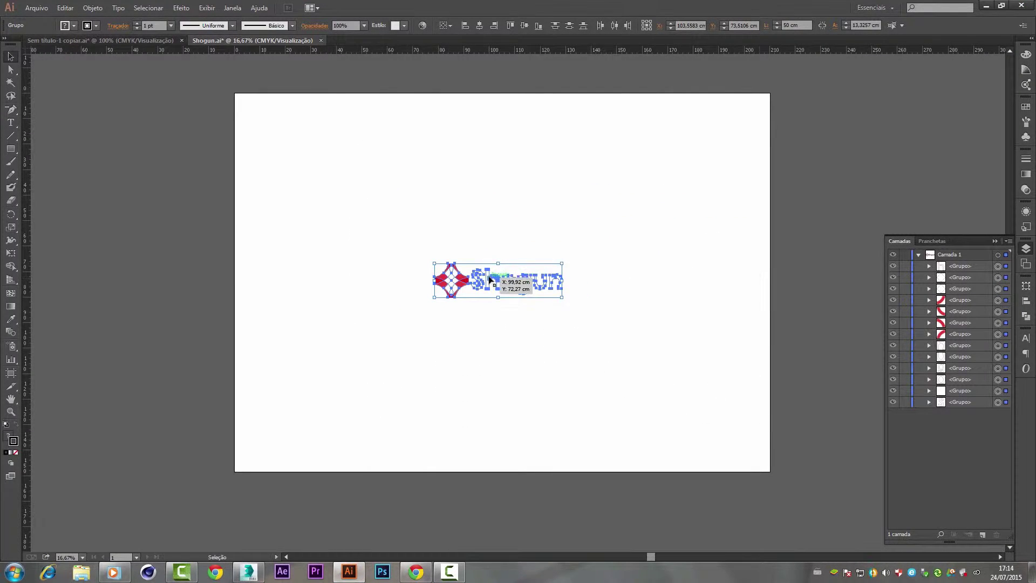
drag(651, 286, 504, 269)
key(ctrl+plus)
key(ctrl+plus)
key(ctrl+plus)
click(613, 170)
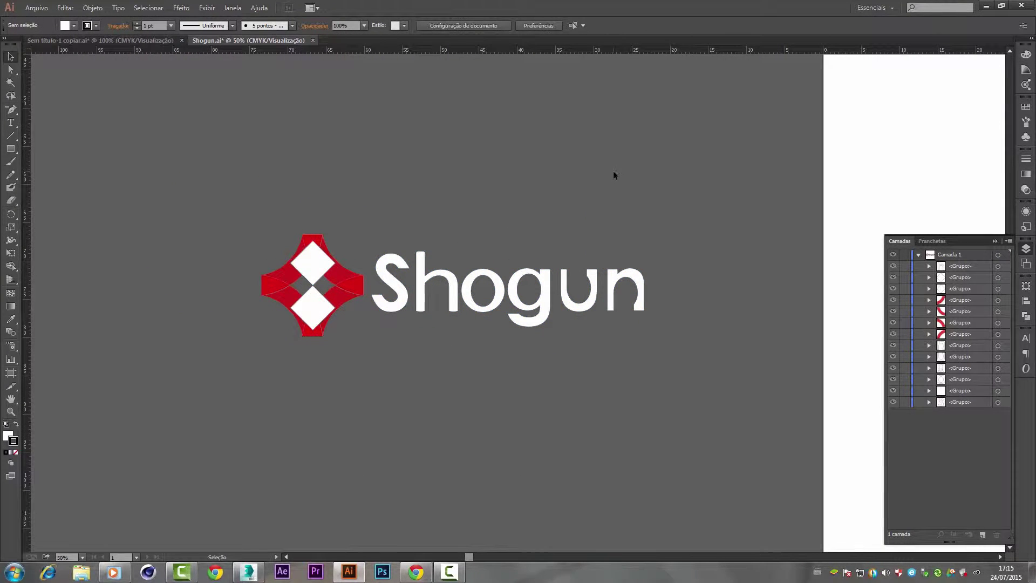
key(ctrl+a)
click(36, 8)
Step: Export the logo as Shogun.dwg in Desenho do AutoCAD (*.DWG) format, accepting the options
click(54, 207)
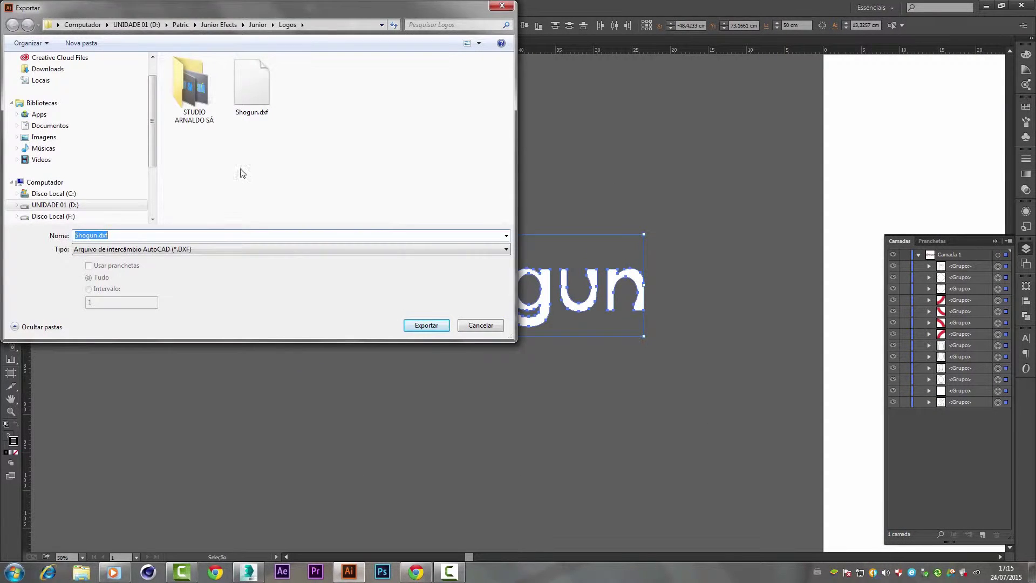
click(251, 85)
click(426, 325)
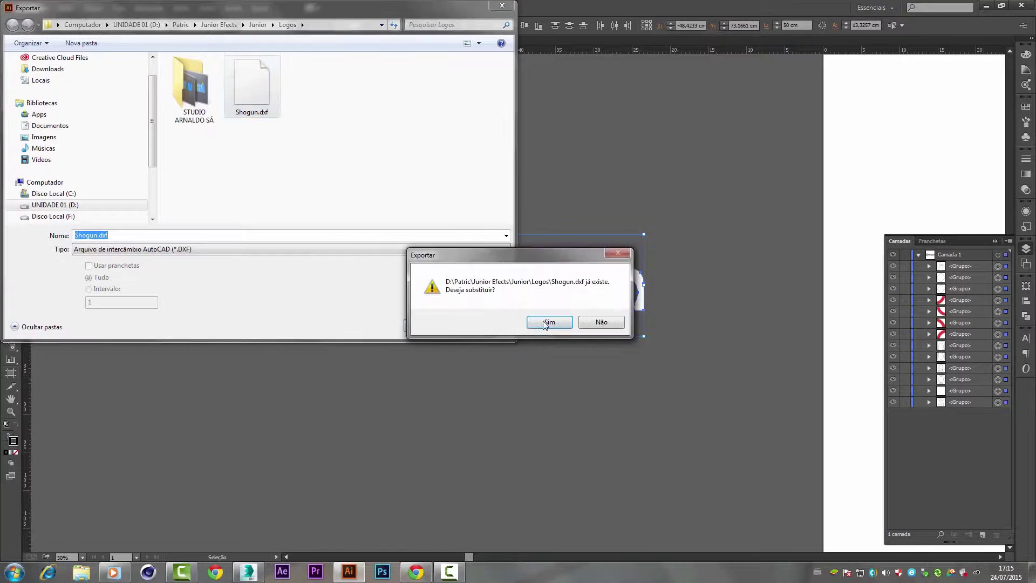
click(596, 323)
click(157, 249)
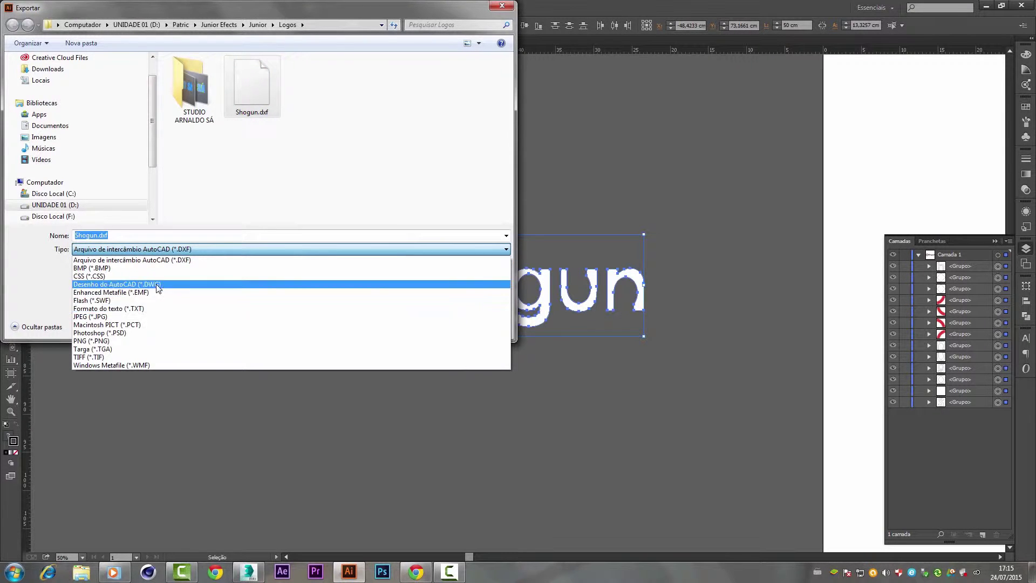
click(158, 286)
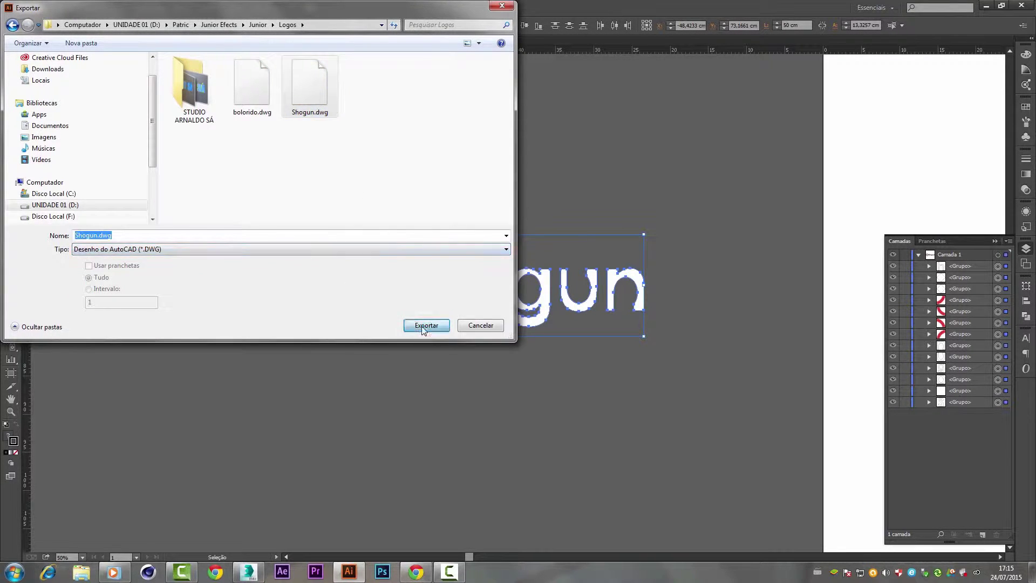
click(427, 325)
click(574, 405)
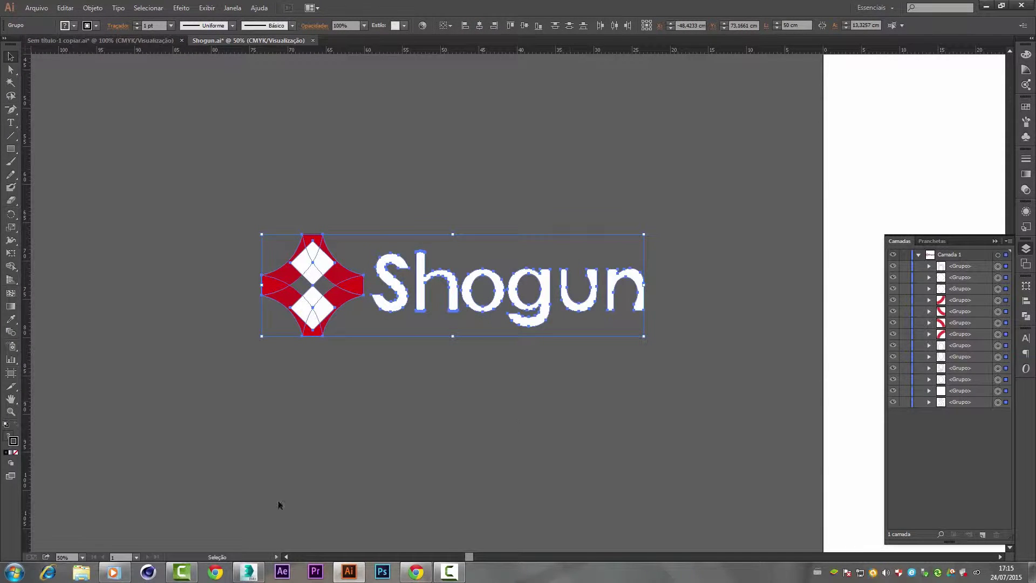
Step: Return to 3ds Max and maximize the viewport in Top view
click(251, 572)
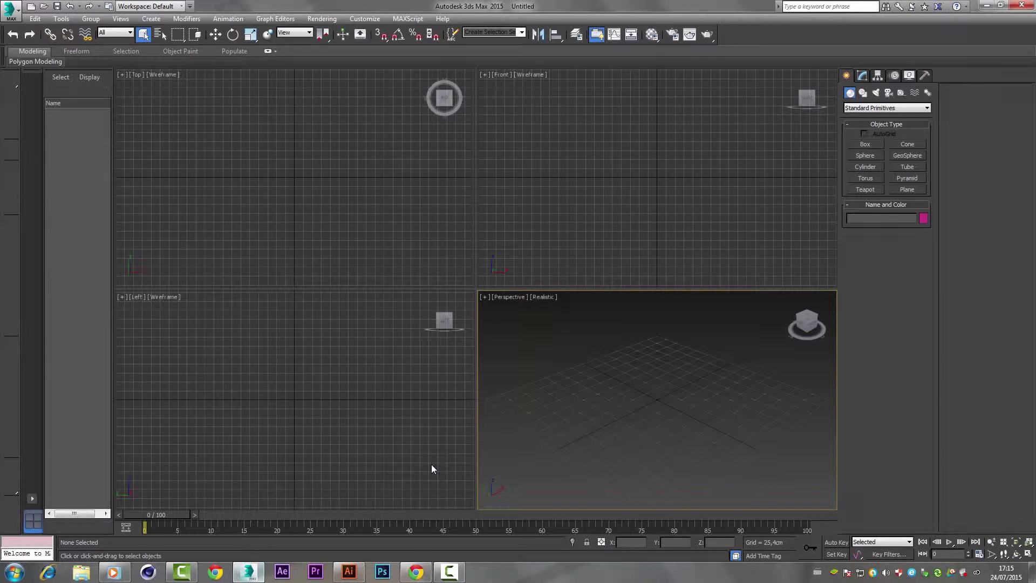
click(1027, 556)
key(t)
Step: Import Shogun.dwg with the default import options, undoing an accidental move
click(9, 10)
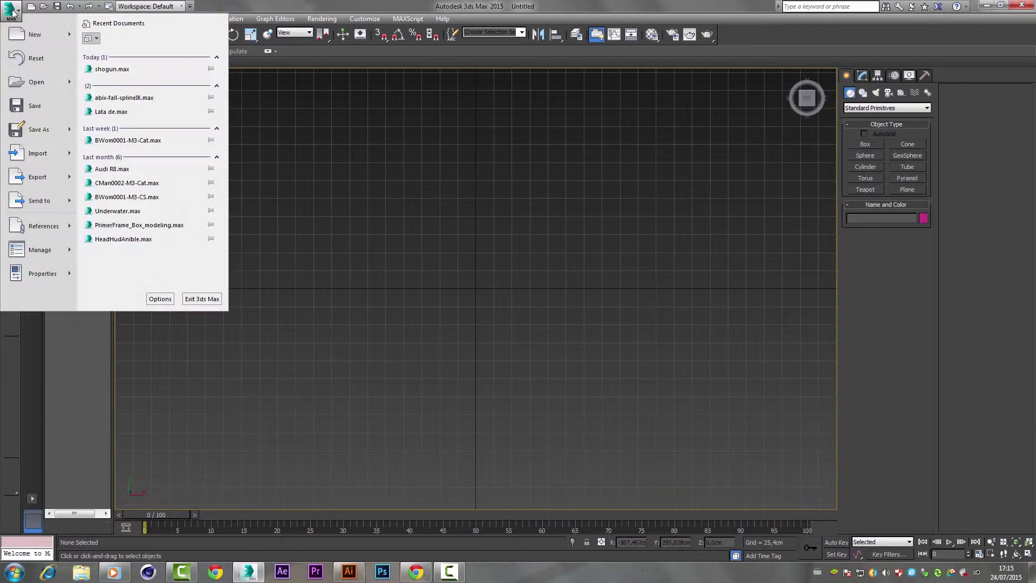
click(113, 97)
click(535, 327)
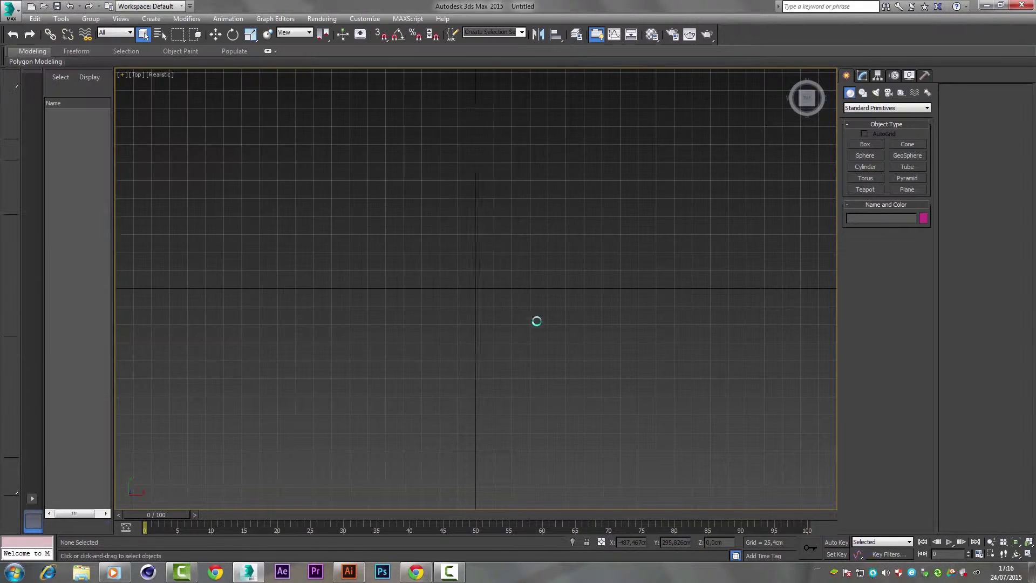
click(536, 435)
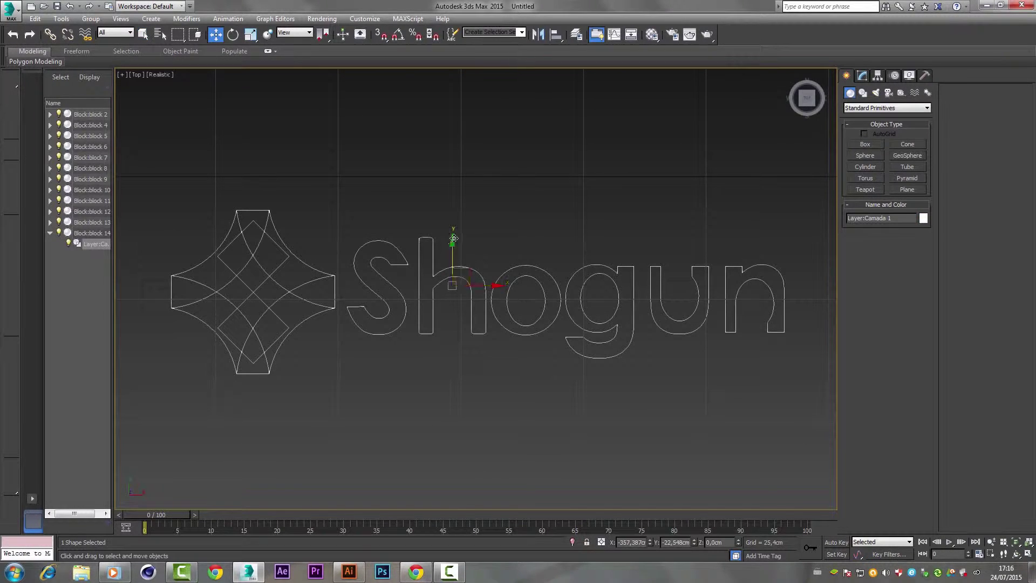
key(ctrl+z)
key(ctrl+z)
key(ctrl+z)
key(ctrl+z)
key(ctrl+z)
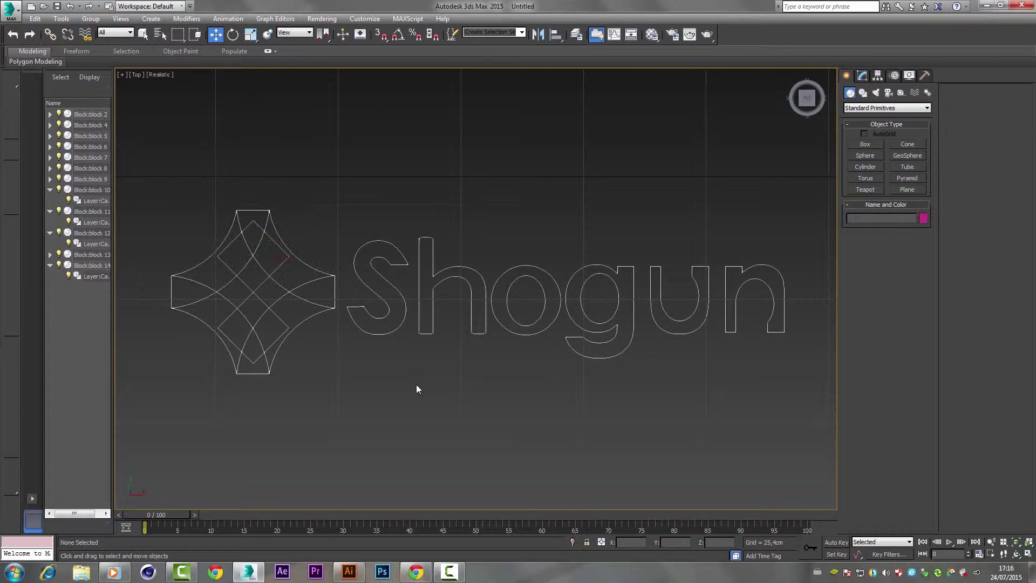
Step: Select the four star emblem shapes and extrude them with an Amount of -1,27 cm
drag(164, 233, 318, 281)
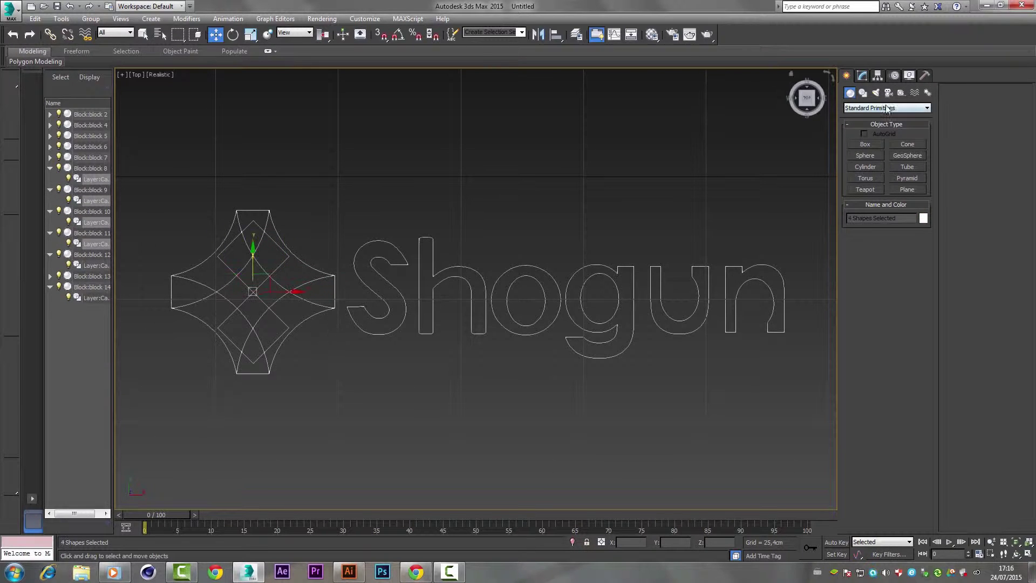
click(862, 77)
click(859, 105)
key(e)
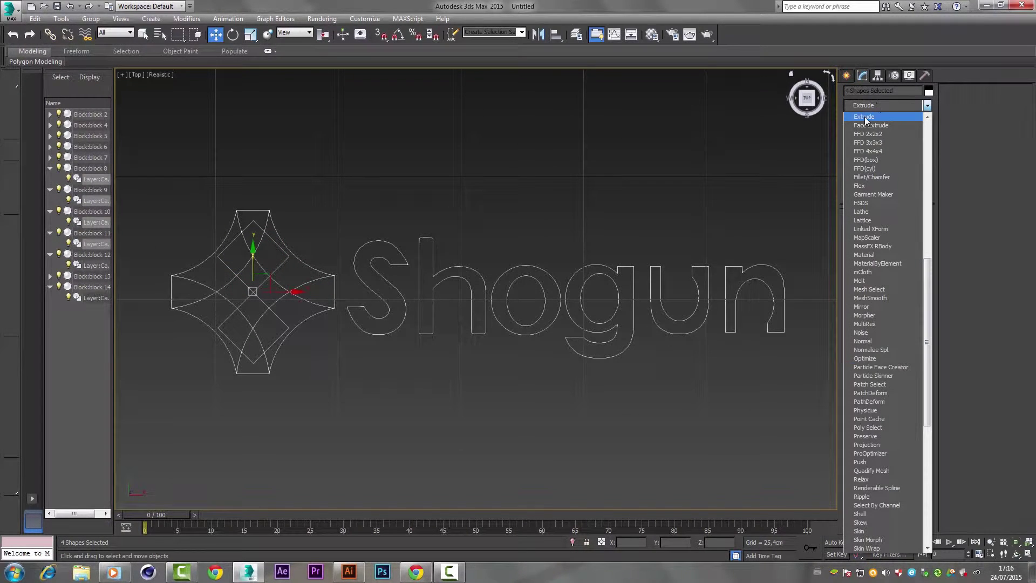
key(Return)
mouse_move(409, 171)
alt+middle_down()
mouse_move(365, 228)
mouse_move(455, 208)
alt+middle_up()
key(p)
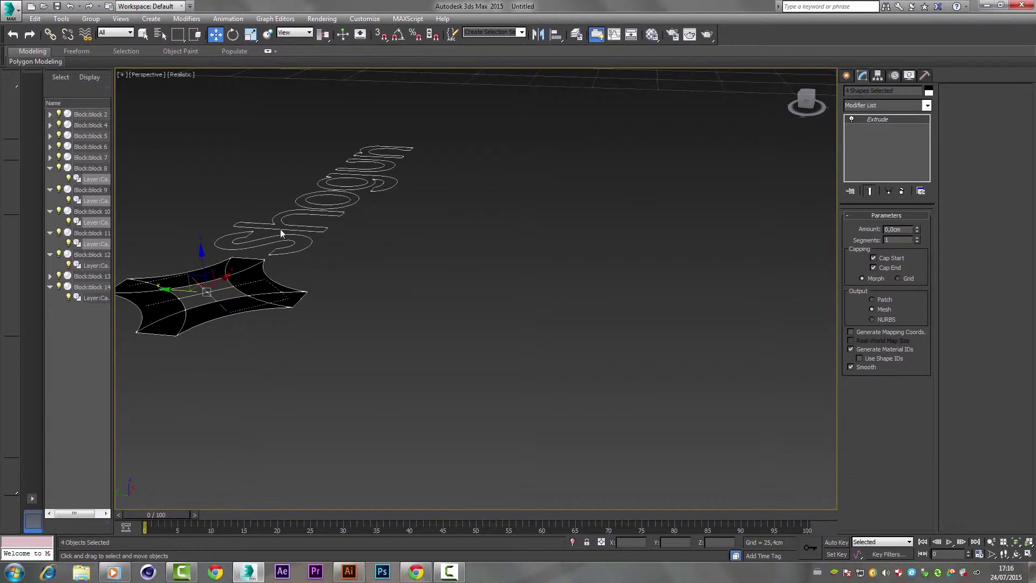
drag(917, 228, 917, 229)
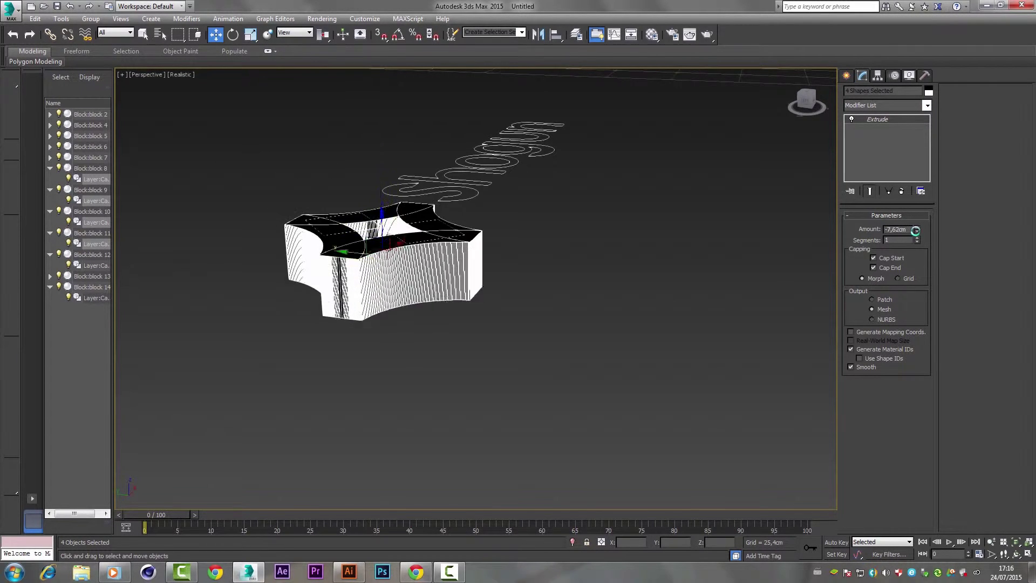
click(555, 262)
Step: Give a Material Editor material a red ambient colour
key(t)
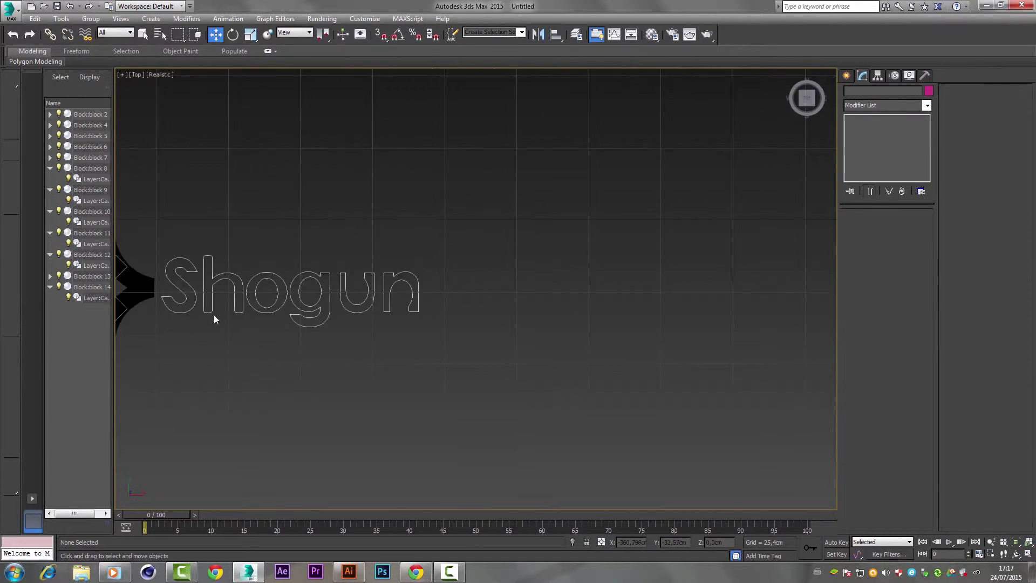
scroll(214, 315, up, 4)
click(304, 241)
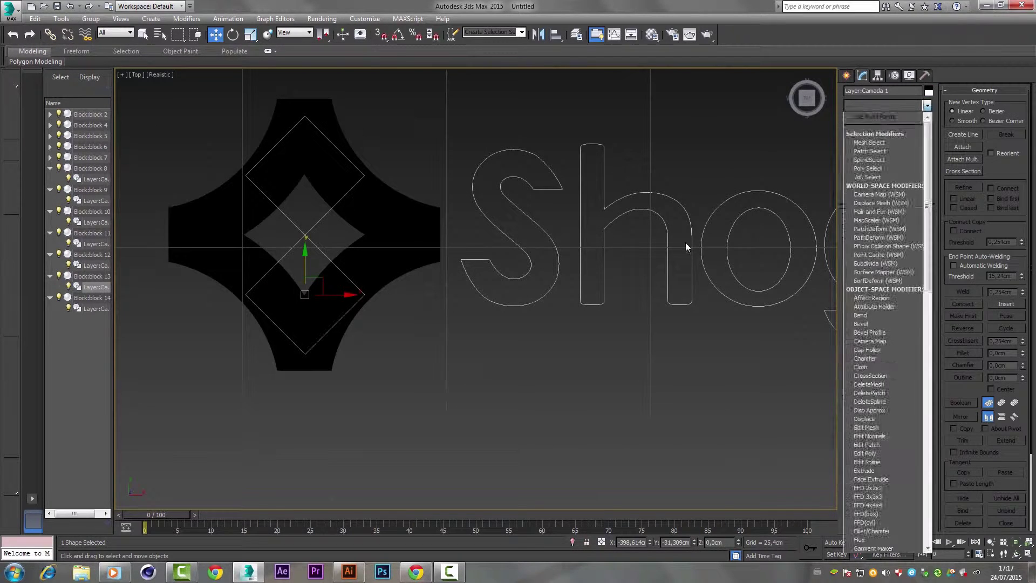
click(633, 344)
key(m)
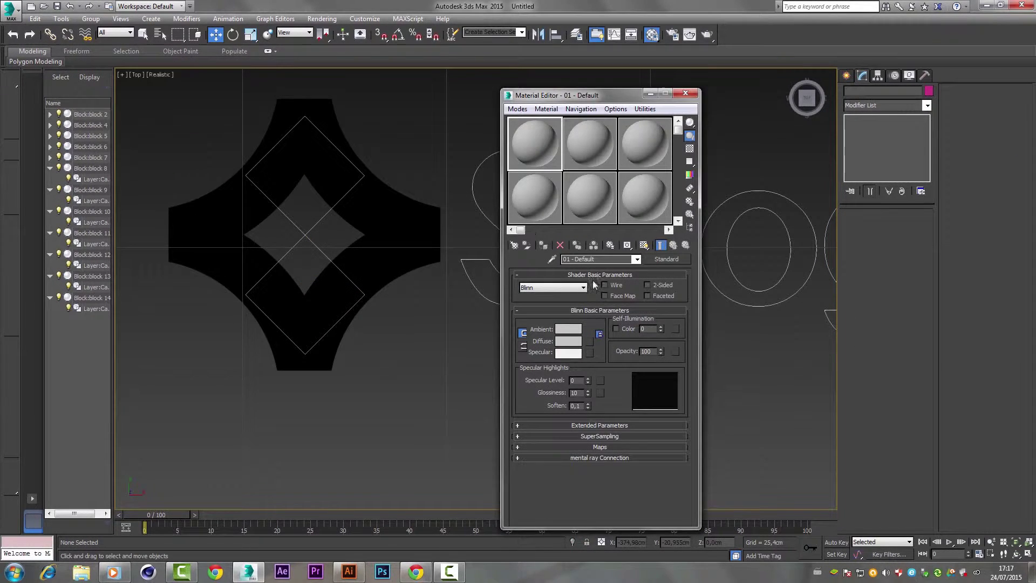
click(568, 329)
drag(351, 114, 429, 116)
click(397, 161)
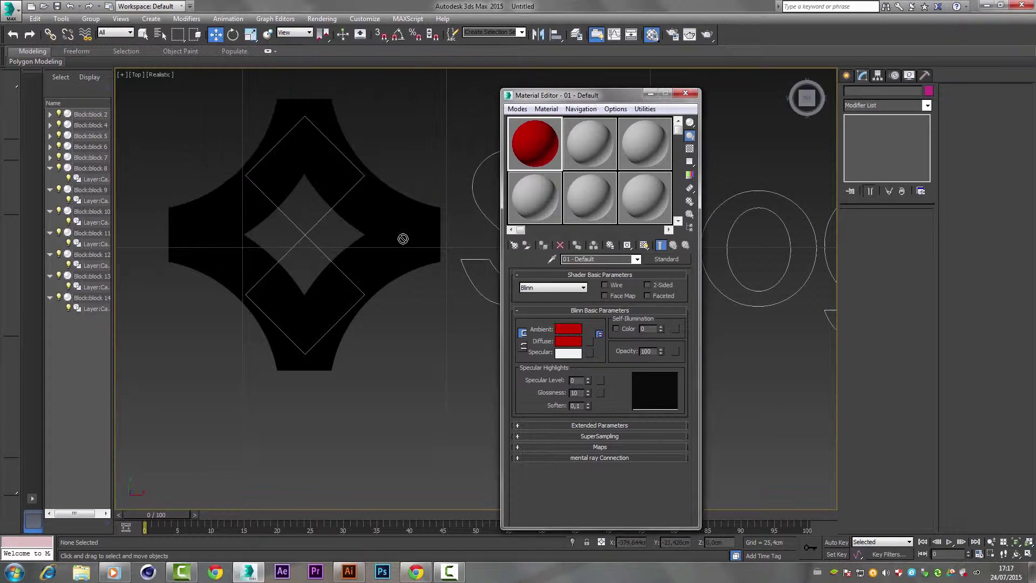
Step: Assign the red material to the selected star emblem pieces
click(404, 215)
ctrl+click(387, 266)
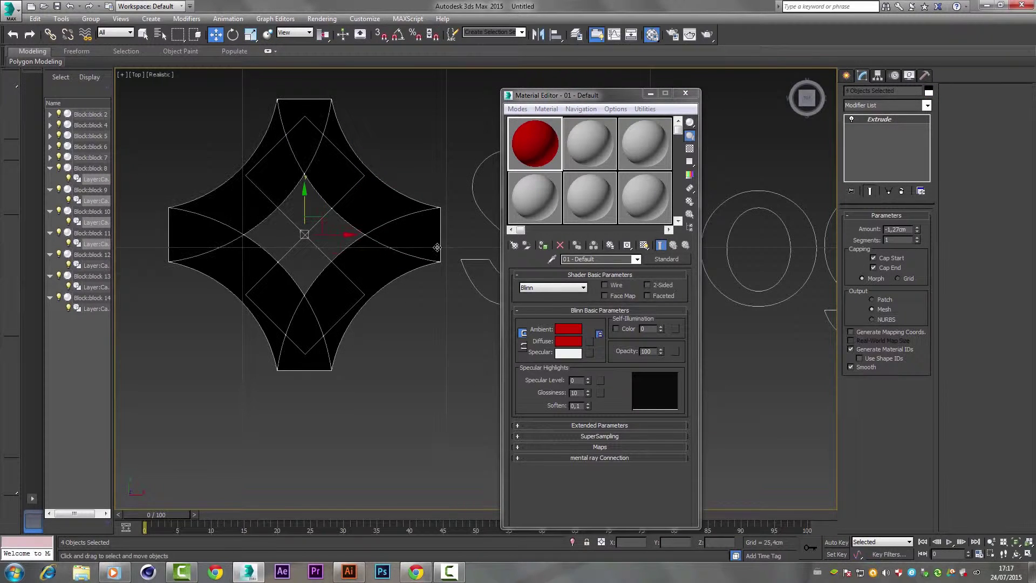
click(90, 18)
click(700, 351)
drag(535, 143, 386, 201)
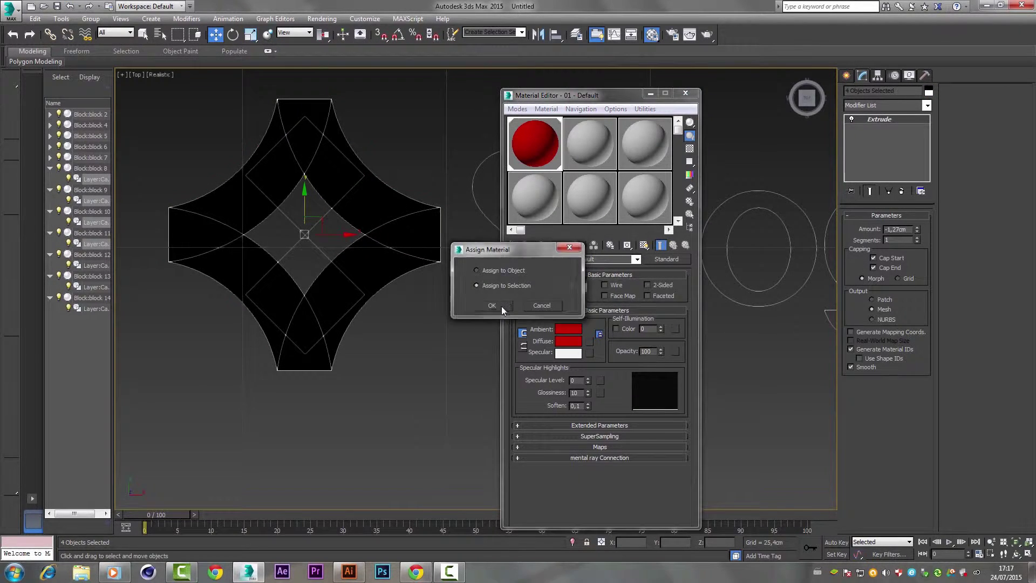
click(501, 306)
click(451, 308)
Step: Set the red material's opacity to 50 and switch the viewport to Shaded
drag(660, 351, 626, 381)
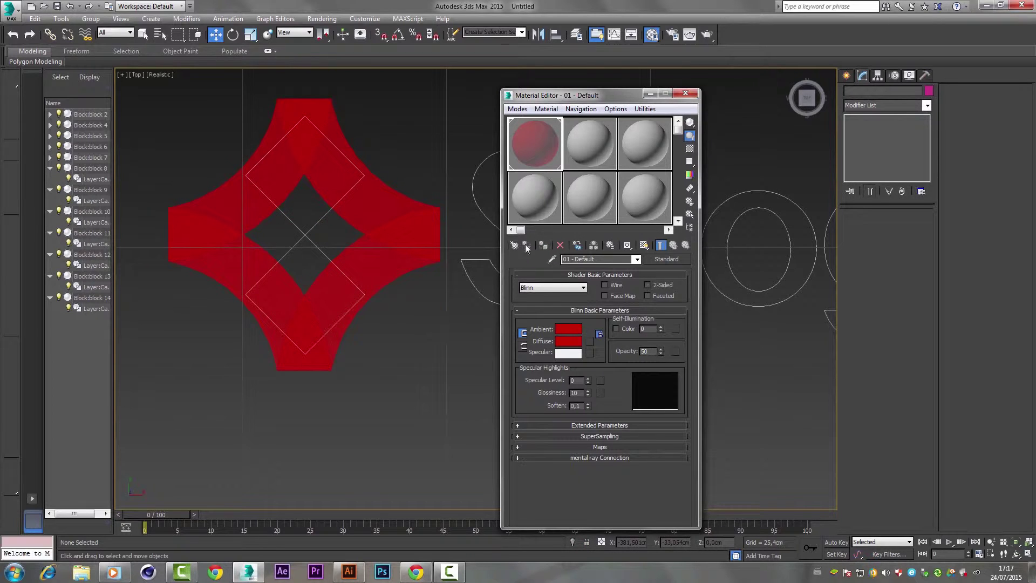
click(160, 74)
click(178, 95)
Step: Select the diamond frame outline and add an Extrude modifier to it
click(329, 259)
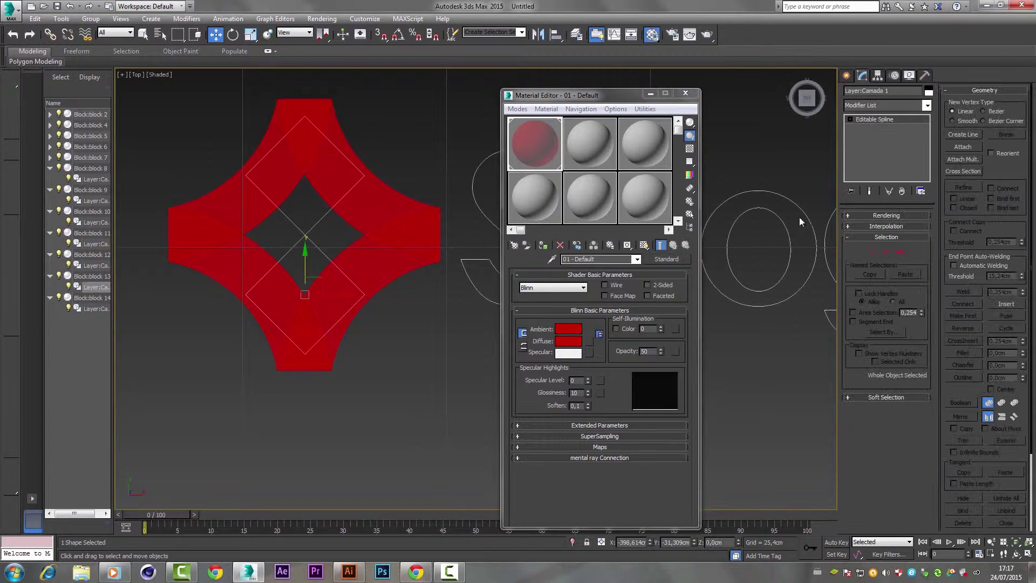
key(1)
right_click(868, 121)
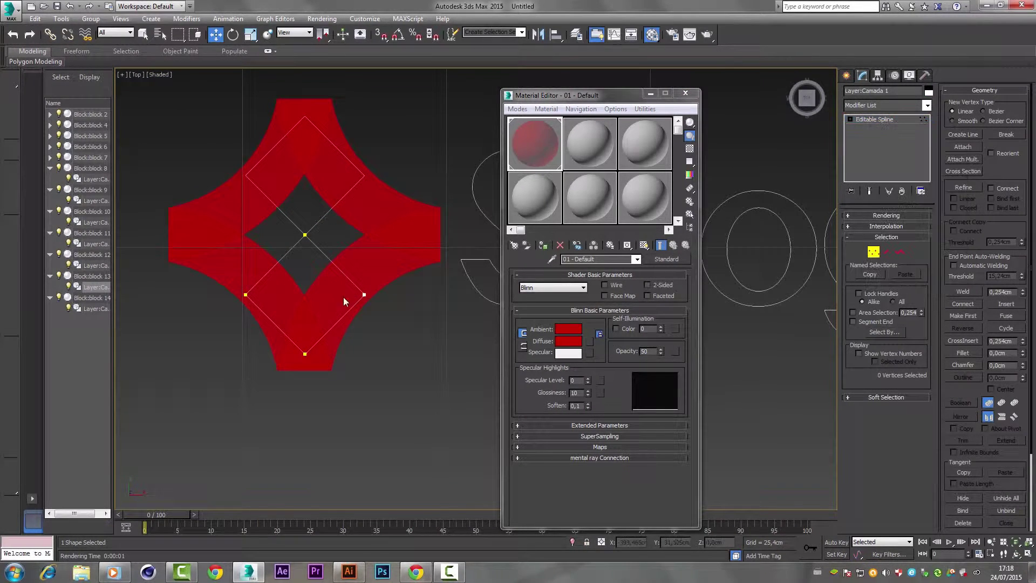
right_click(870, 122)
click(871, 121)
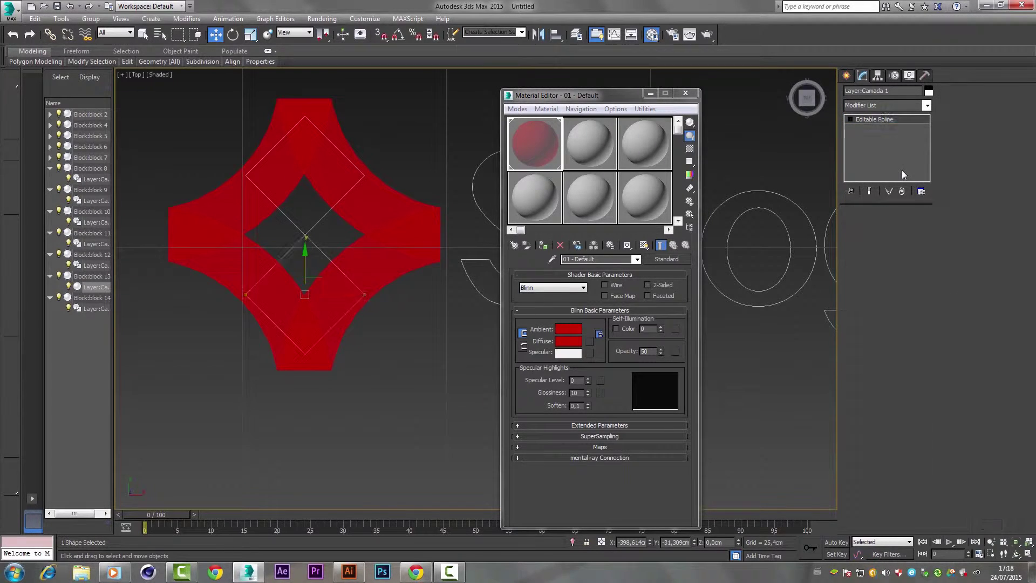
click(878, 106)
key(x)
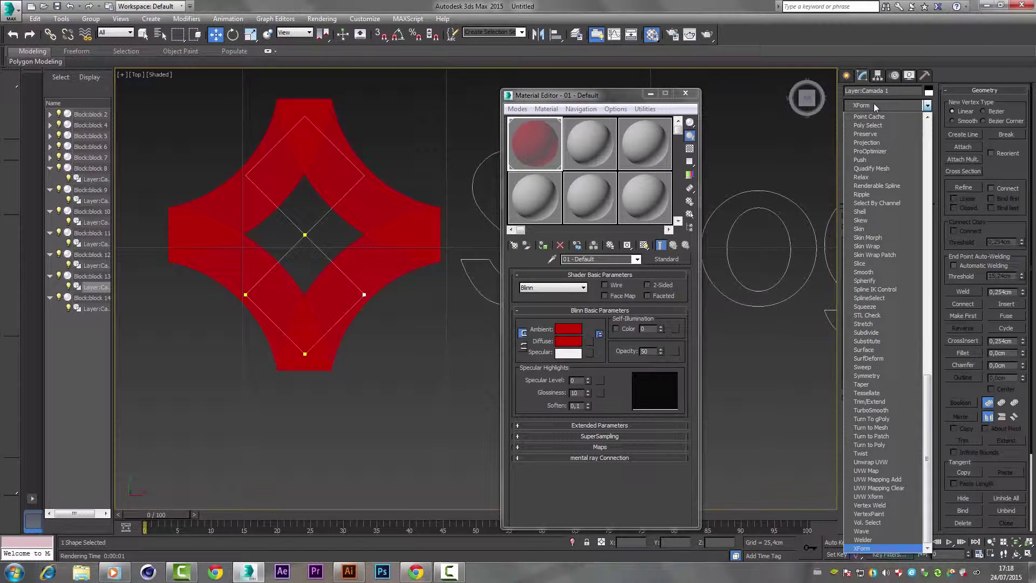
click(873, 103)
key(e)
key(x)
key(Return)
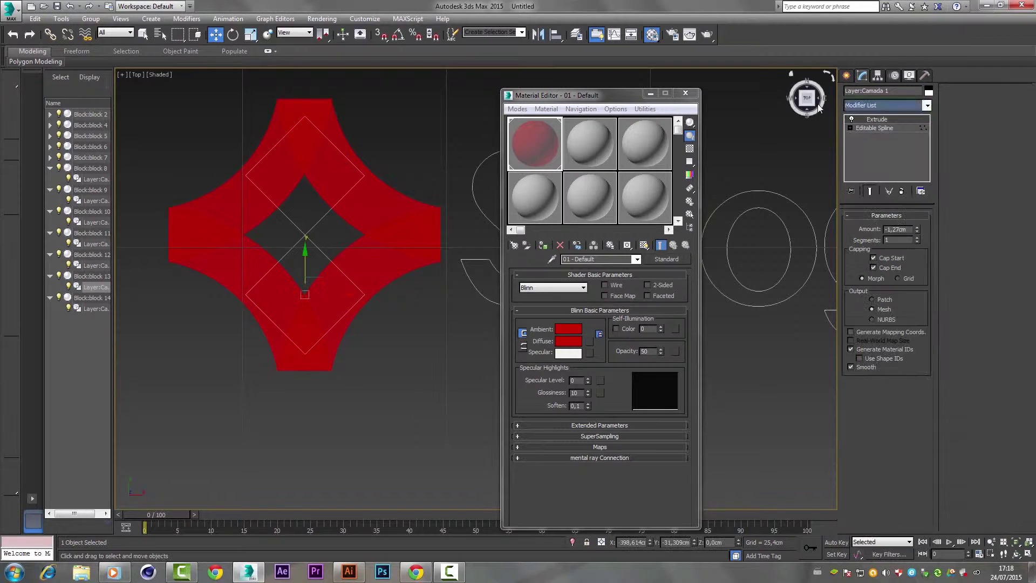
drag(817, 104, 365, 329)
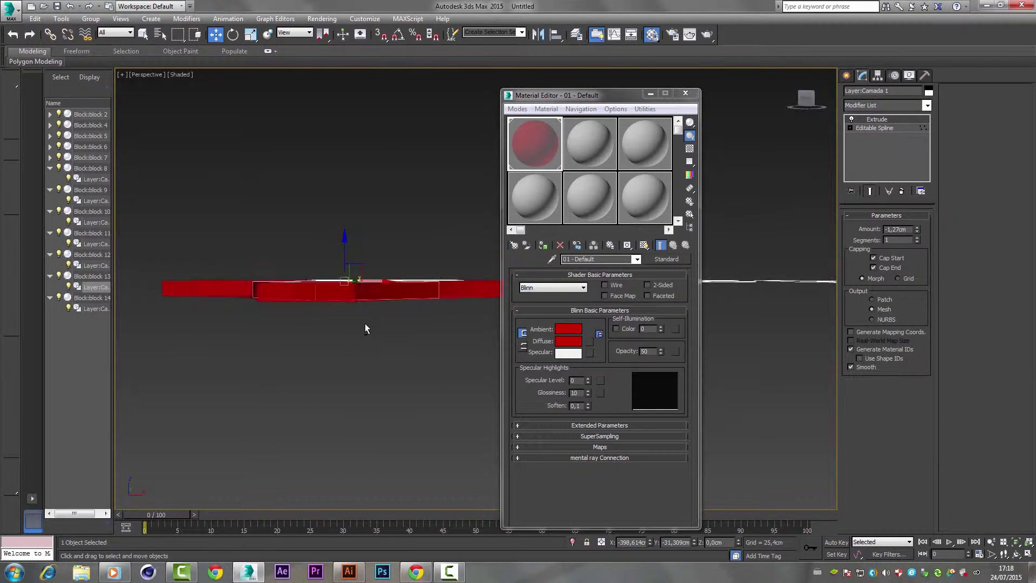
Step: Convert the extruded diamond frame to an editable poly and enter Edge mode
key(f)
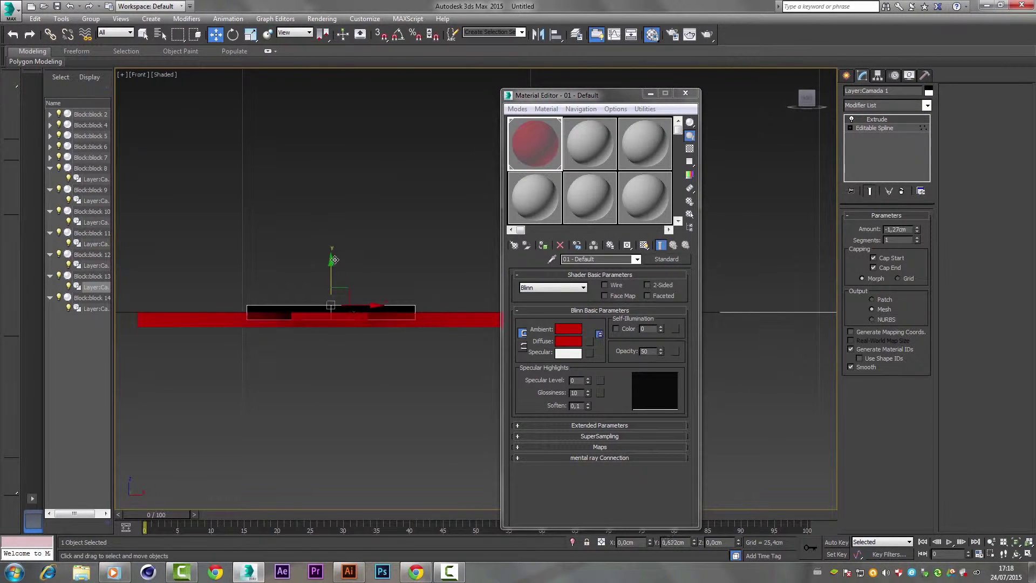
right_click(352, 300)
click(508, 423)
alt+middle_drag(461, 397, 422, 389)
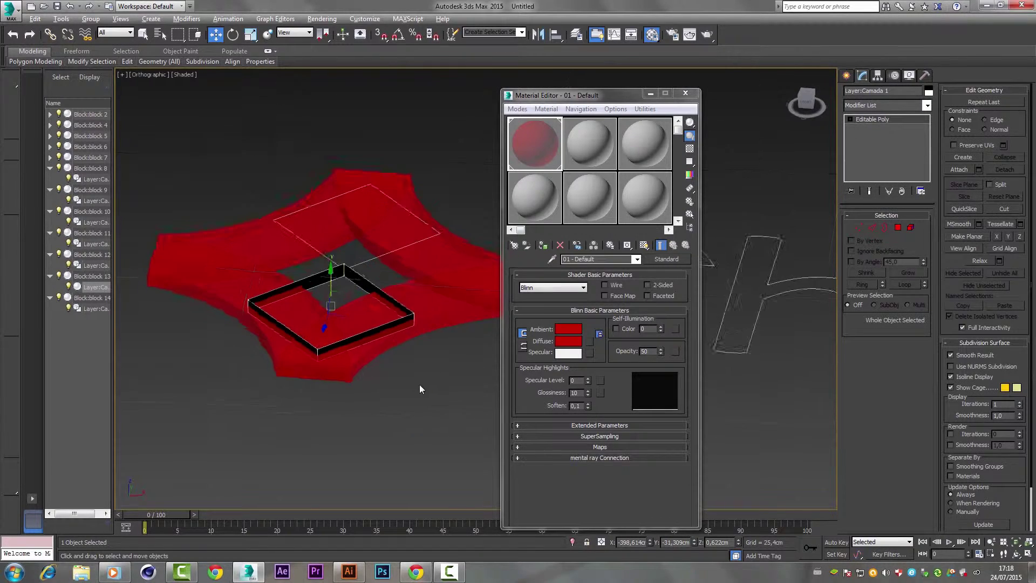
scroll(378, 373, up, 5)
key(p)
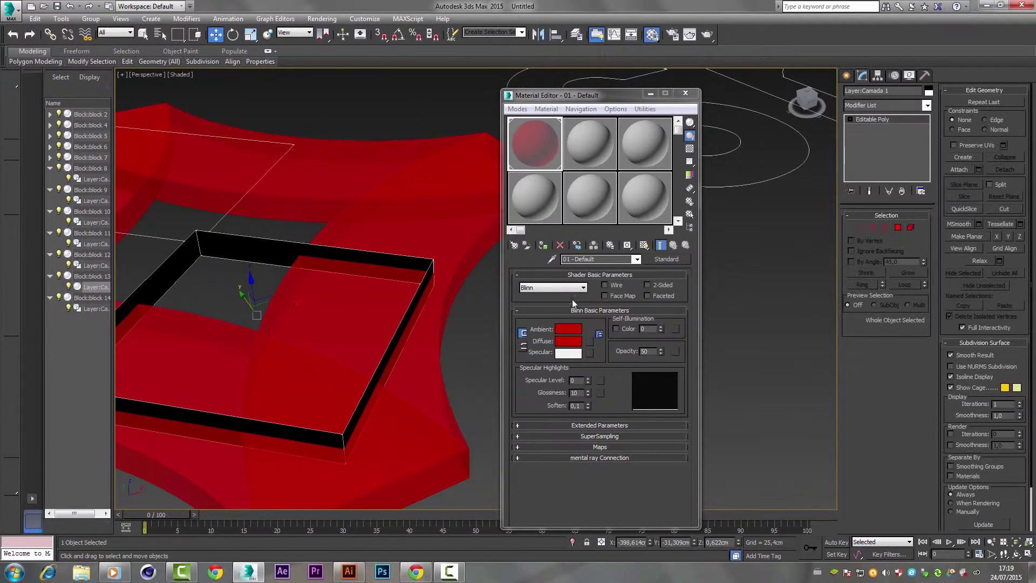
click(873, 228)
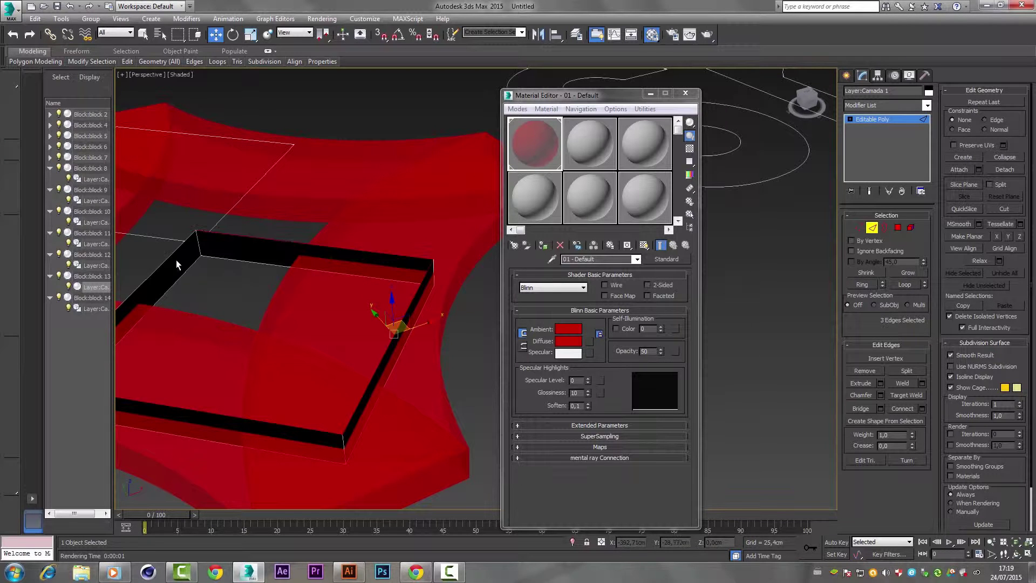
Step: Close the Material Editor and return to Top view with nothing selected
click(685, 93)
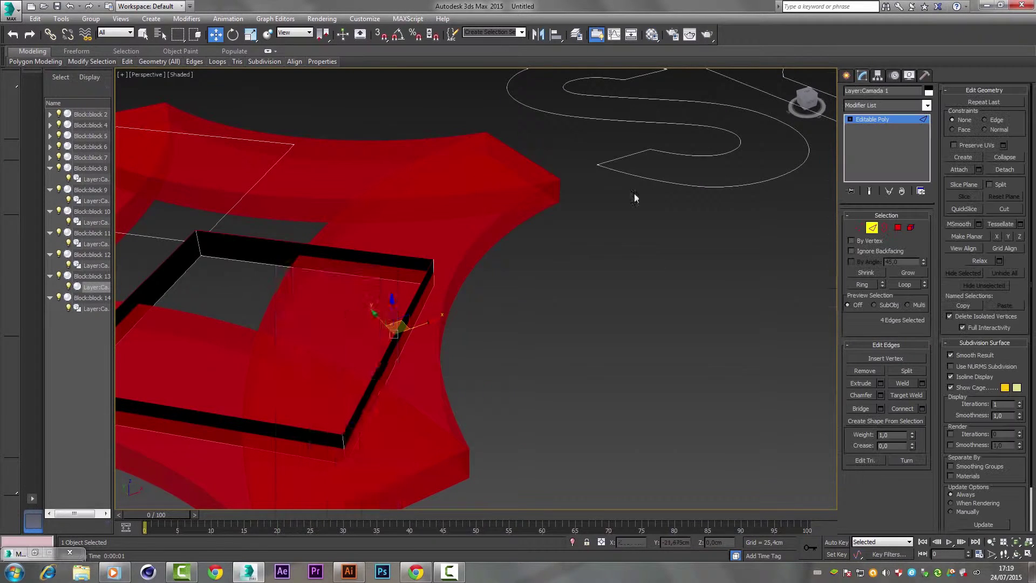
key(t)
scroll(293, 309, up, 5)
click(293, 309)
click(846, 75)
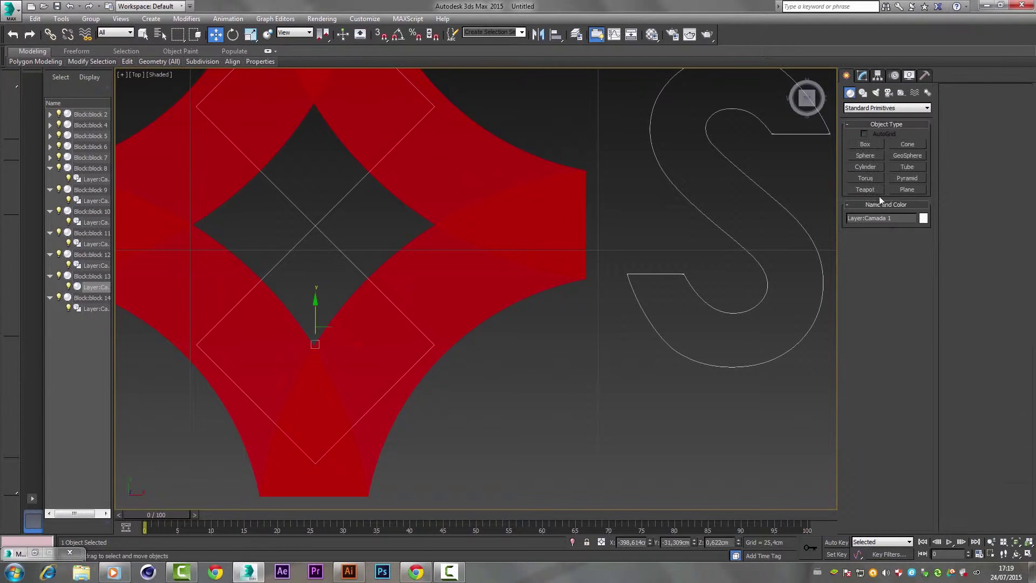
click(866, 144)
drag(315, 340, 427, 398)
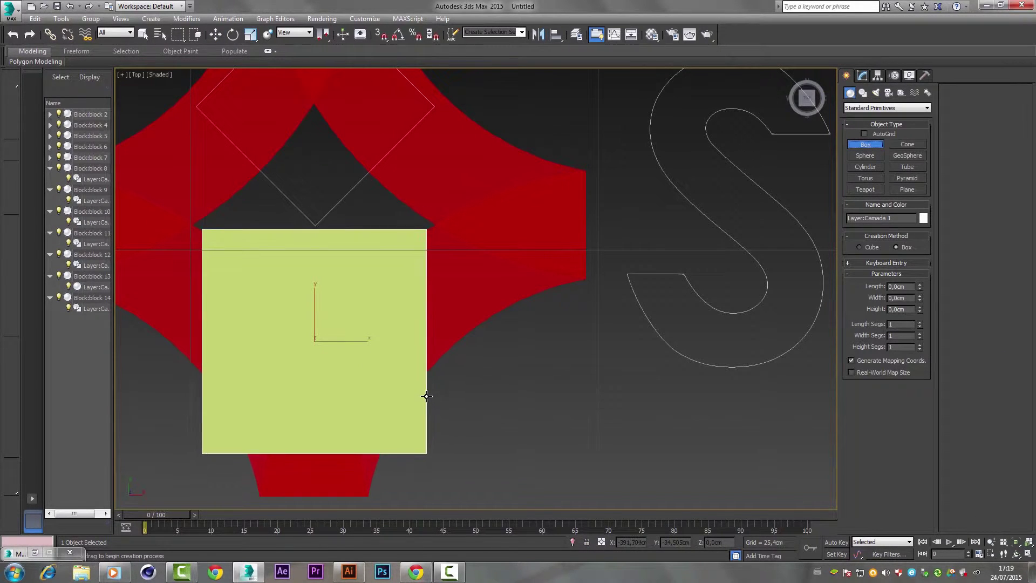
right_click(467, 391)
drag(309, 332, 426, 340)
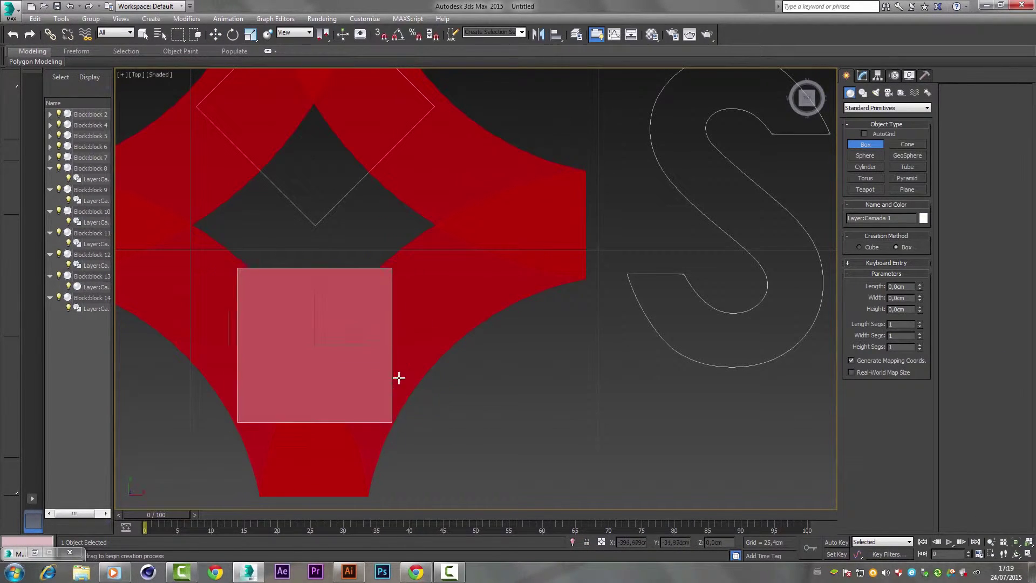
right_click(574, 277)
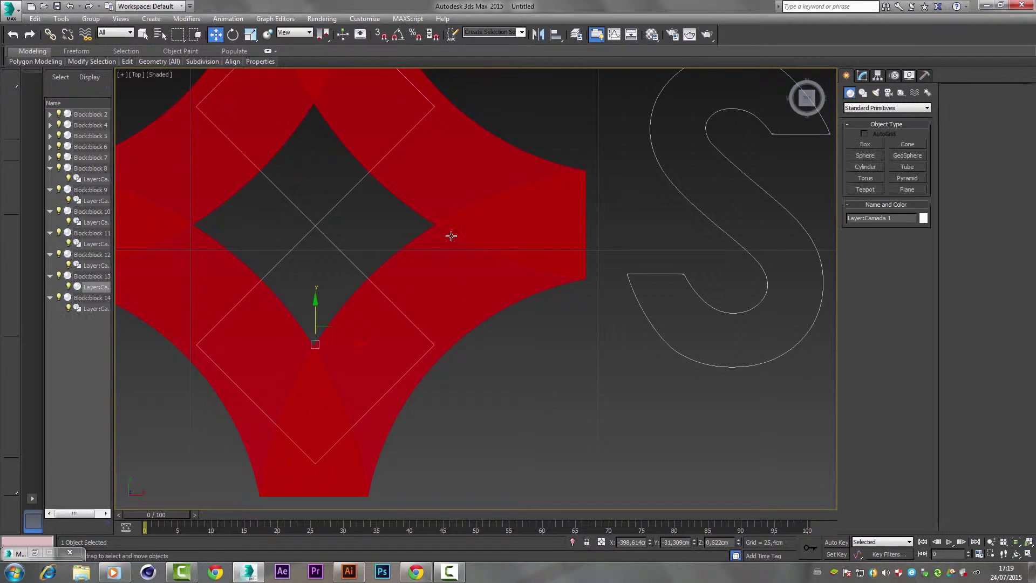
key(p)
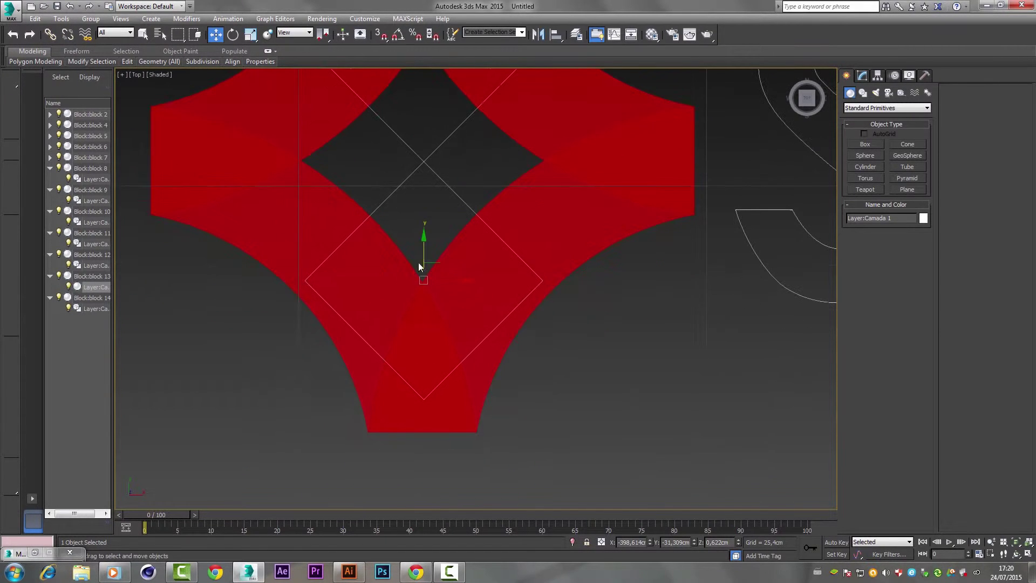
mouse_move(418, 263)
alt+middle_down()
mouse_move(423, 255)
mouse_move(412, 306)
alt+middle_up()
middle_drag(439, 398, 497, 271)
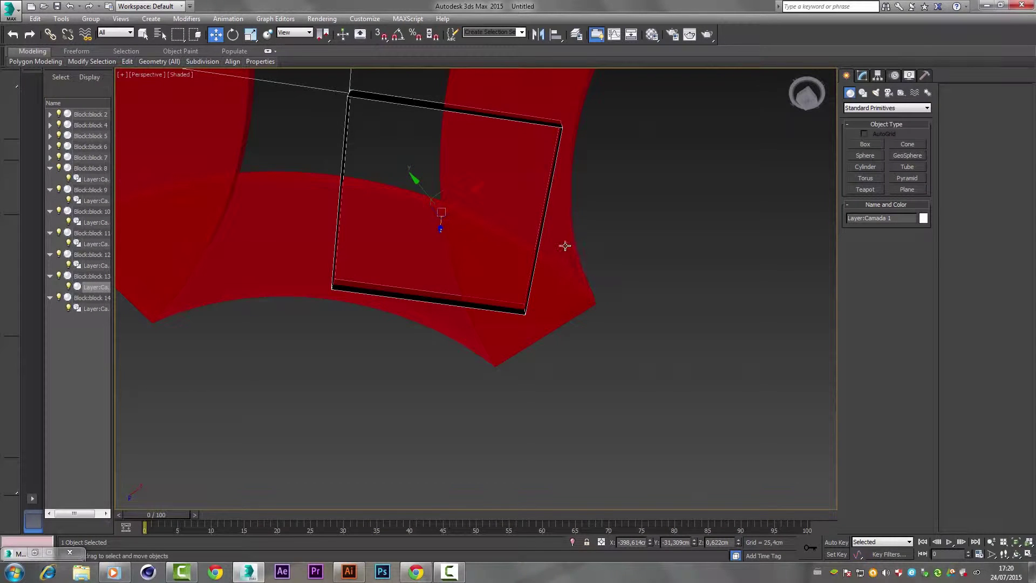
key(t)
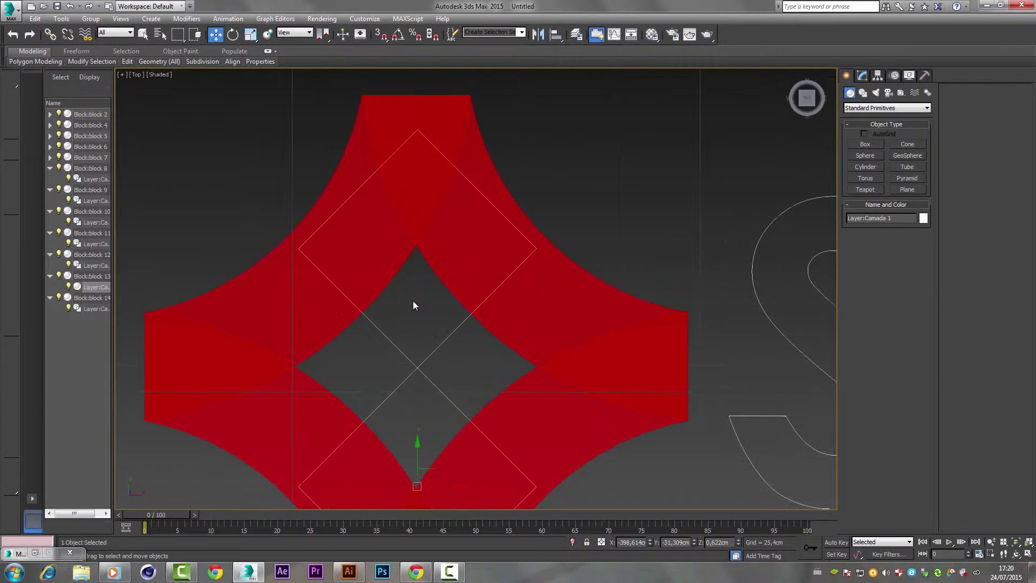
click(865, 145)
drag(415, 249, 534, 281)
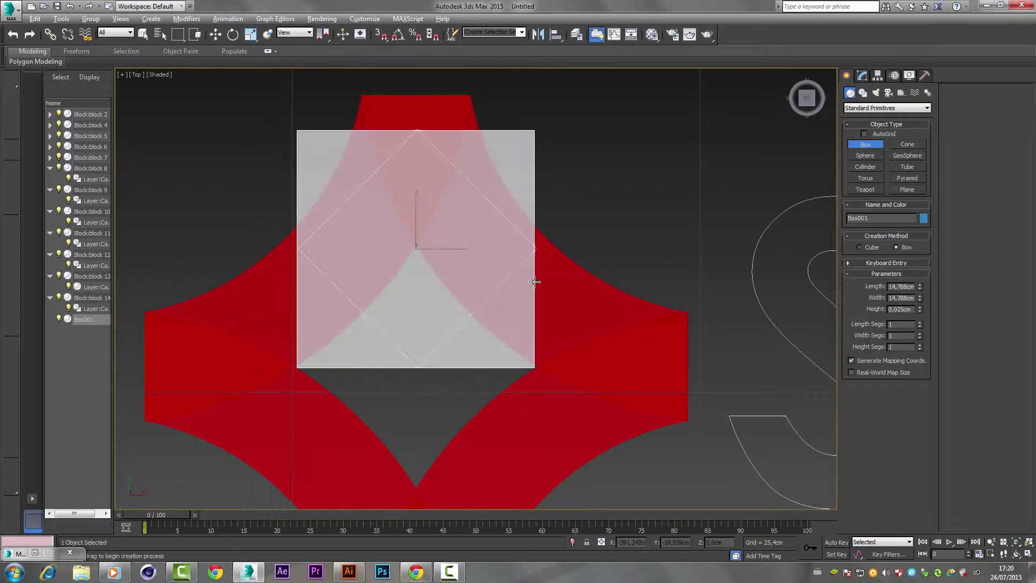
key(e)
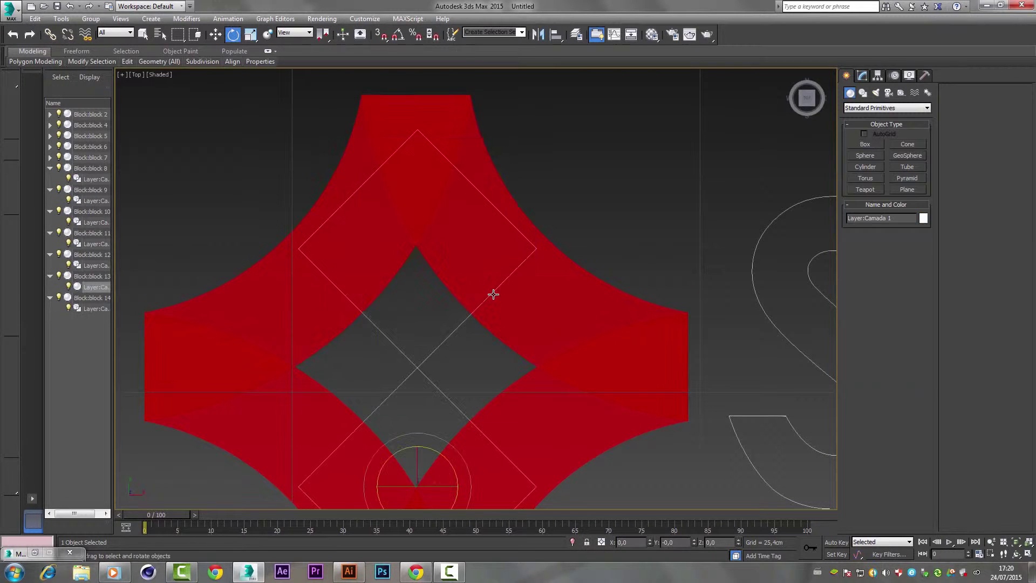
middle_drag(587, 187, 599, 115)
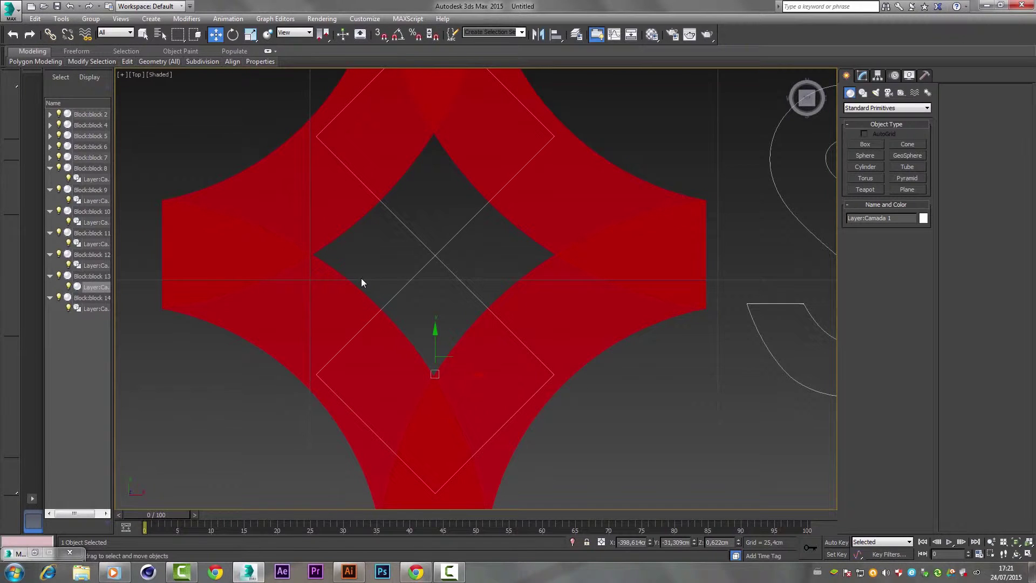
Step: Draw a square box over the upper diamond and scale it uniformly to about 71%
middle_drag(459, 302, 425, 468)
click(865, 144)
click(387, 292)
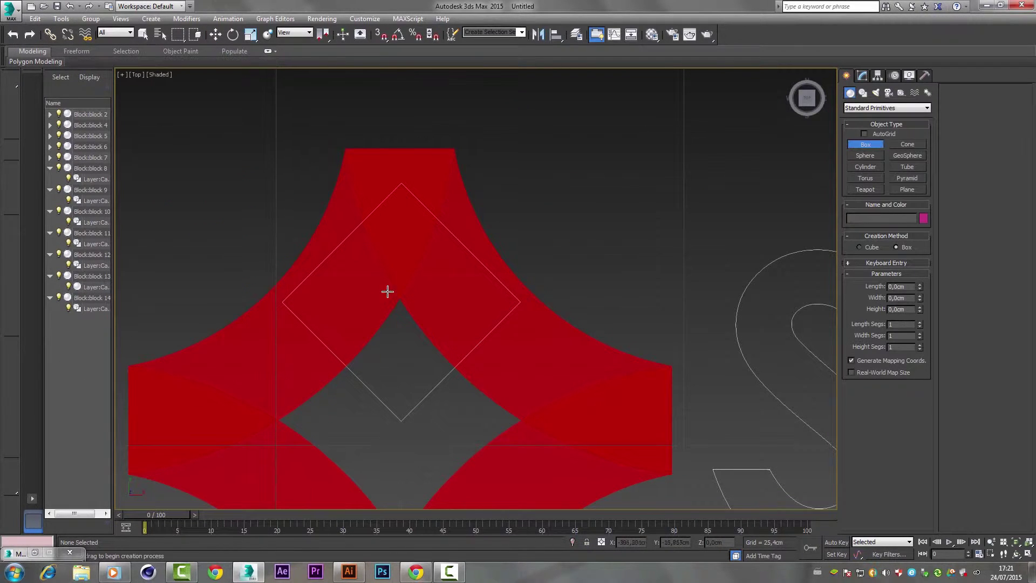
drag(461, 320, 276, 178)
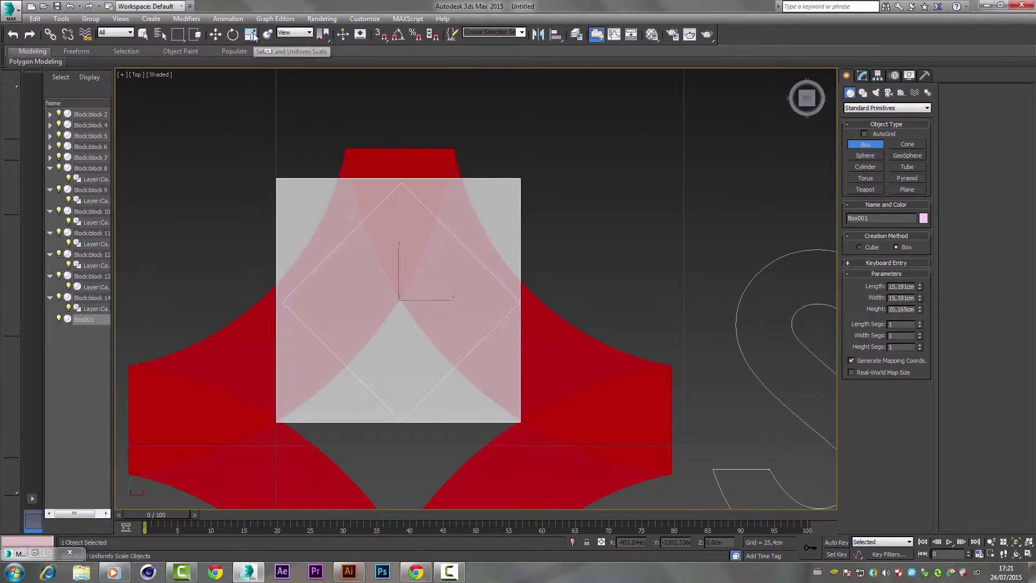
click(254, 35)
drag(402, 287, 449, 299)
click(250, 35)
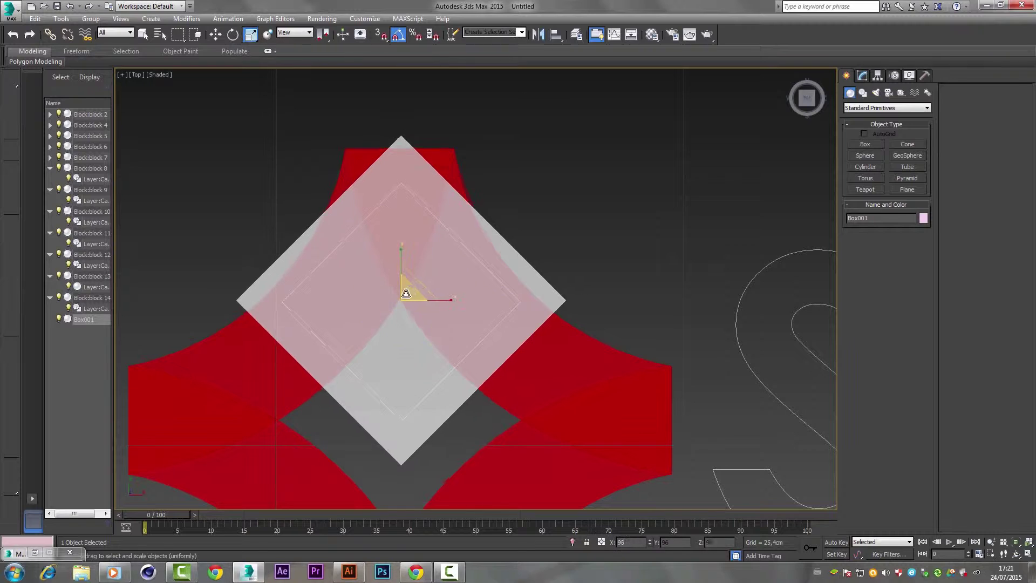
drag(381, 278, 378, 314)
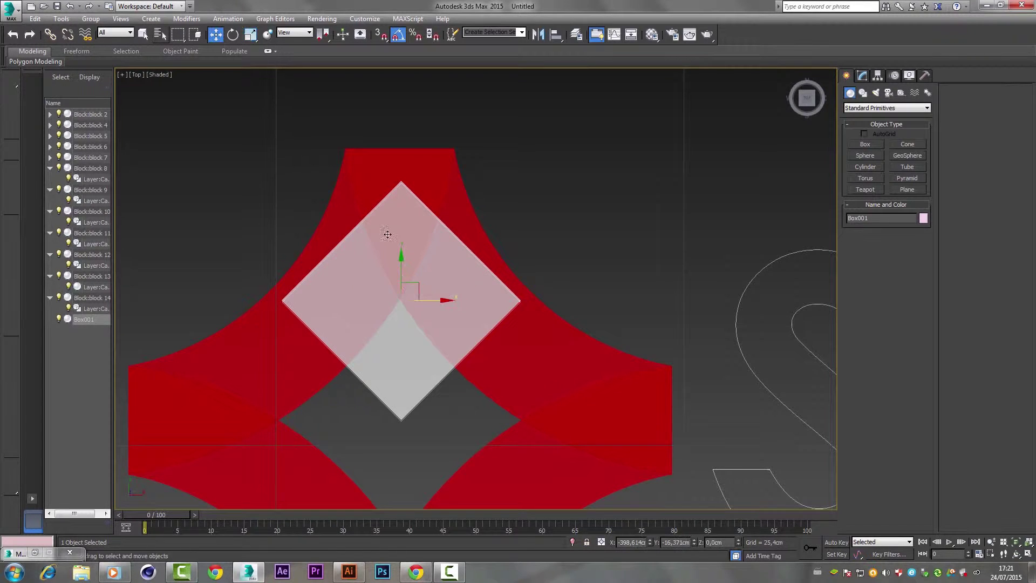
Step: Shift-drag a copy of the box down to fill the lower diamond
scroll(418, 307, down, 2)
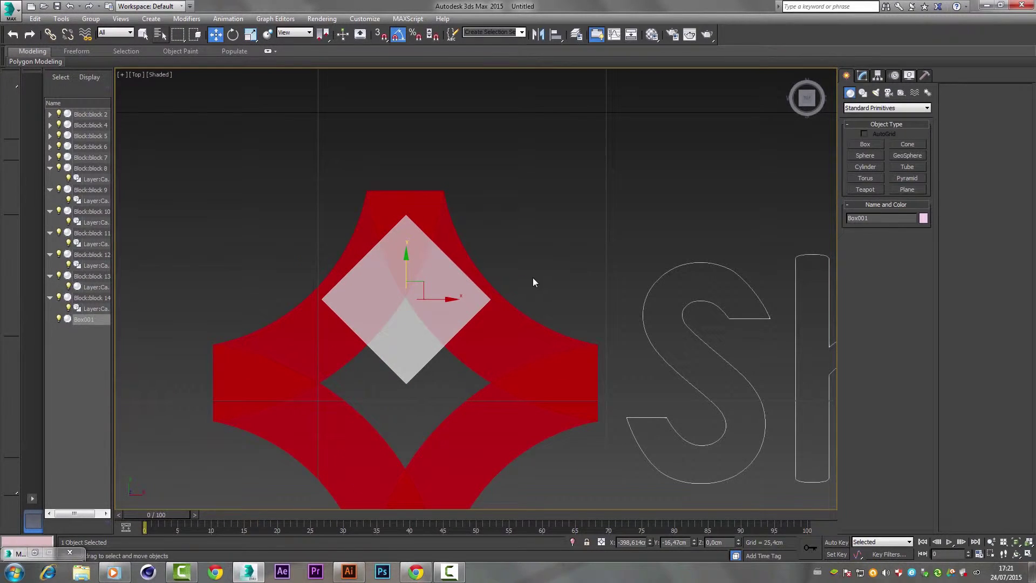
middle_drag(533, 279, 555, 162)
shift+drag(442, 142, 442, 309)
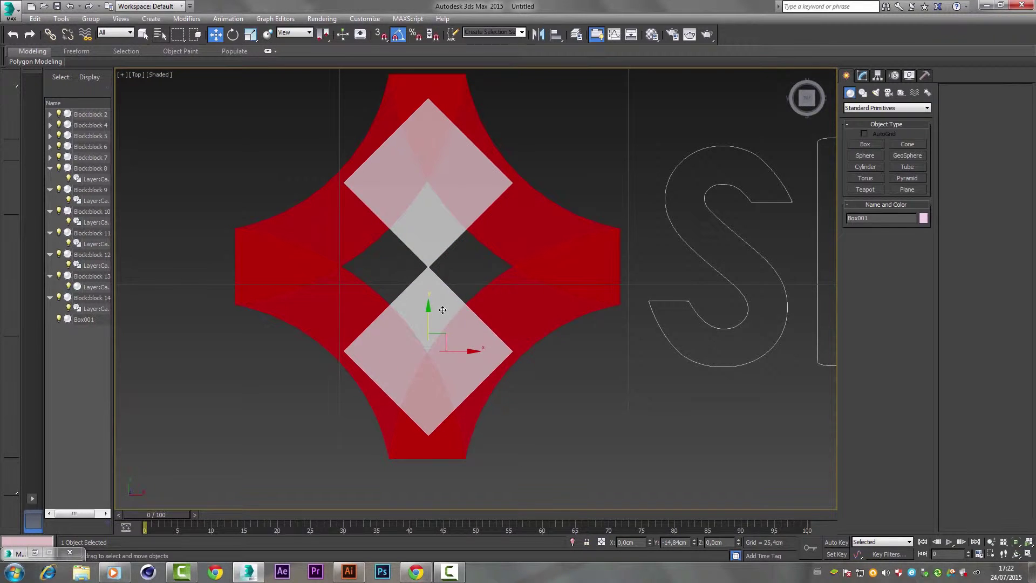
key(Return)
key(alt+x)
Step: Create a white material and assign it to both diamond boxes
key(m)
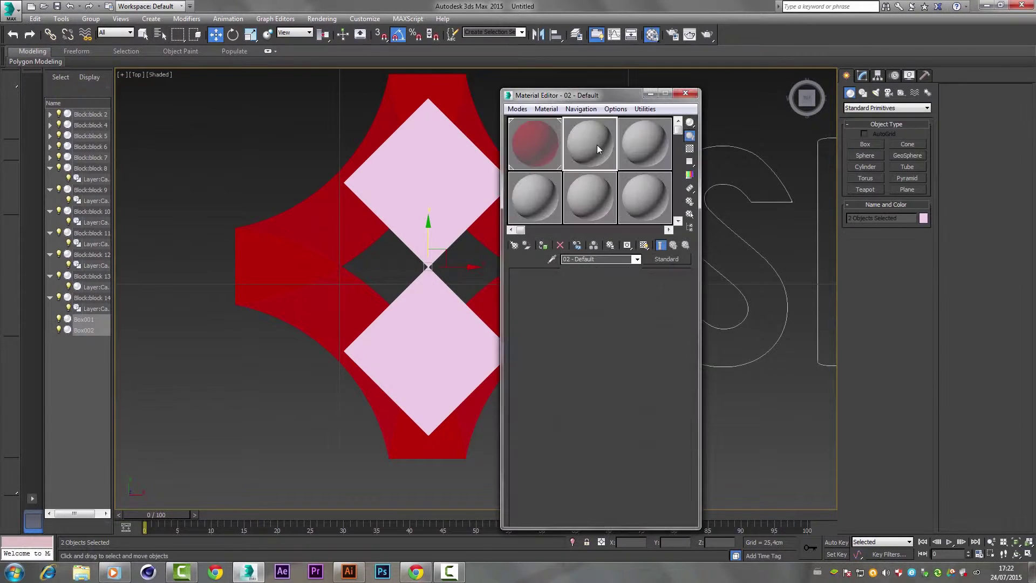
click(589, 144)
click(568, 329)
drag(388, 123, 420, 124)
click(399, 160)
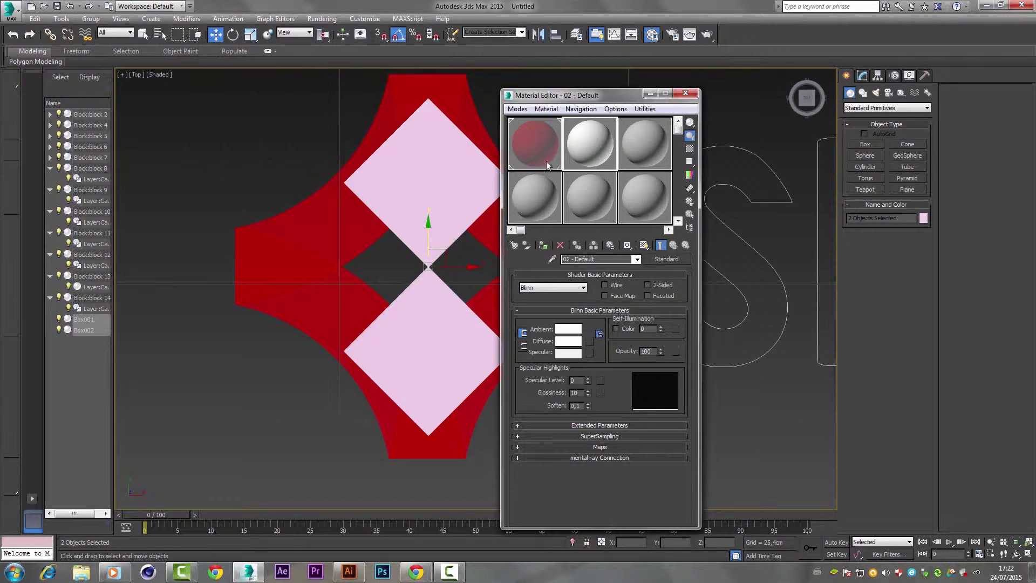
drag(590, 143, 486, 308)
click(531, 321)
click(648, 94)
Step: Frame the whole logo and select all the Shogun letter outlines
click(621, 424)
scroll(620, 424, down, 3)
scroll(626, 428, down, 3)
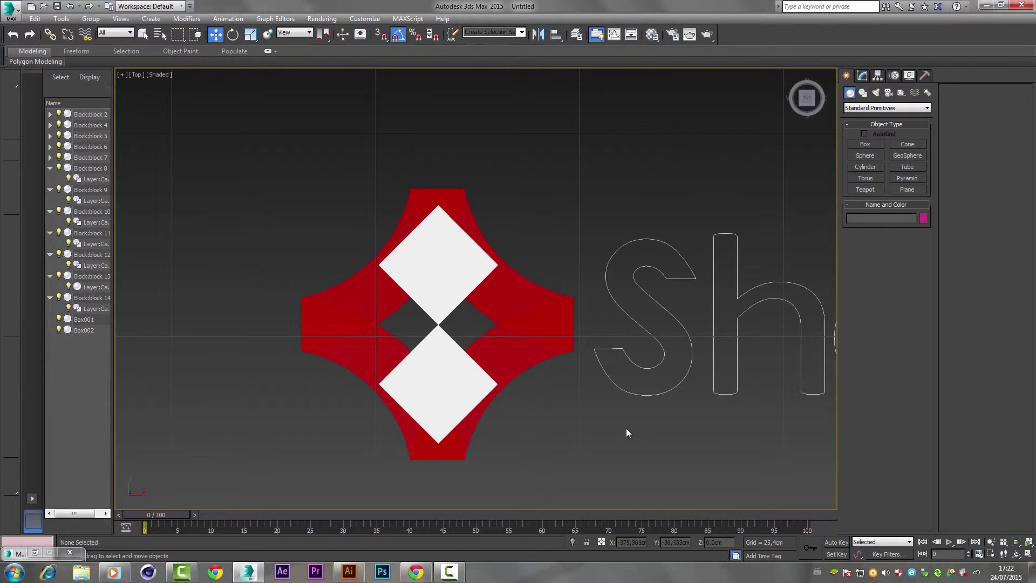
middle_drag(626, 429, 468, 369)
drag(286, 215, 727, 361)
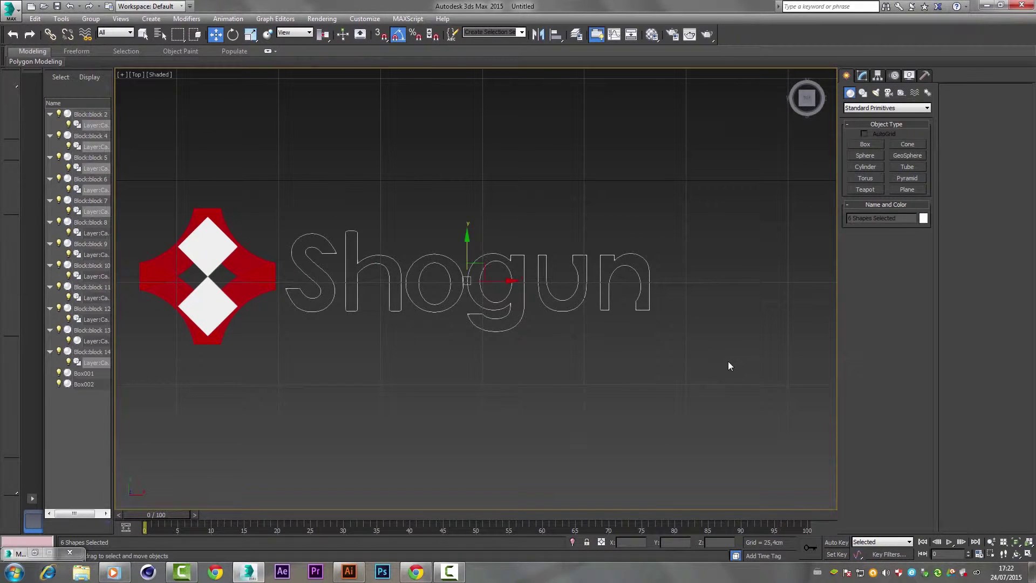
Step: Extrude the six Shogun letter shapes and inspect the solid lettering in Perspective view
click(863, 76)
click(863, 106)
right_click(562, 305)
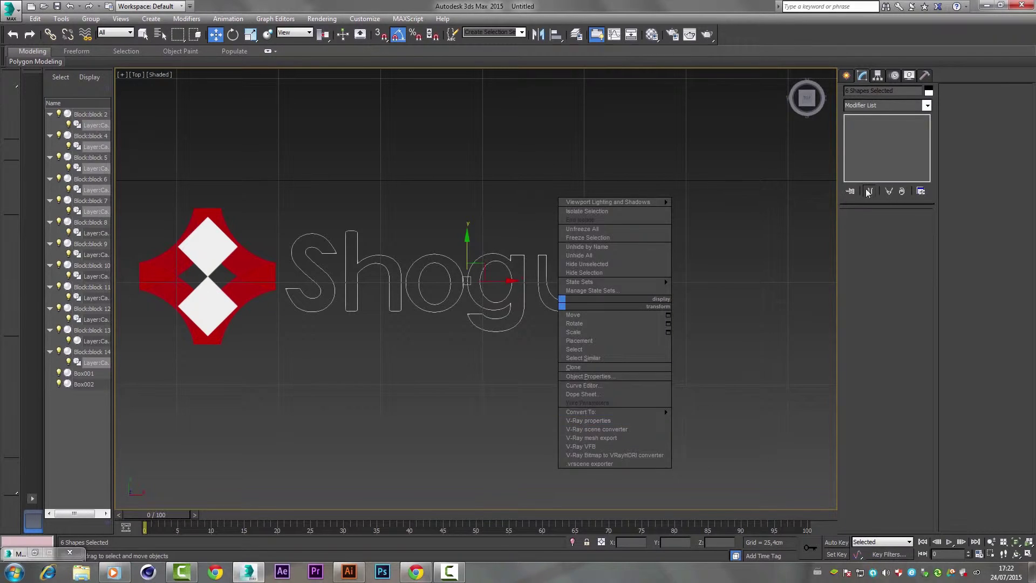
click(876, 104)
key(e)
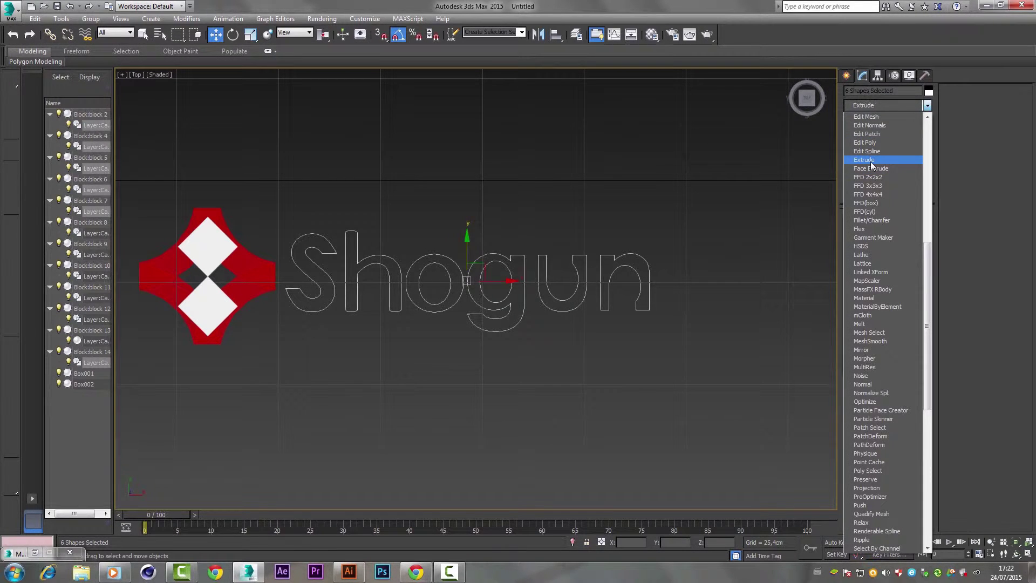
click(864, 160)
key(f)
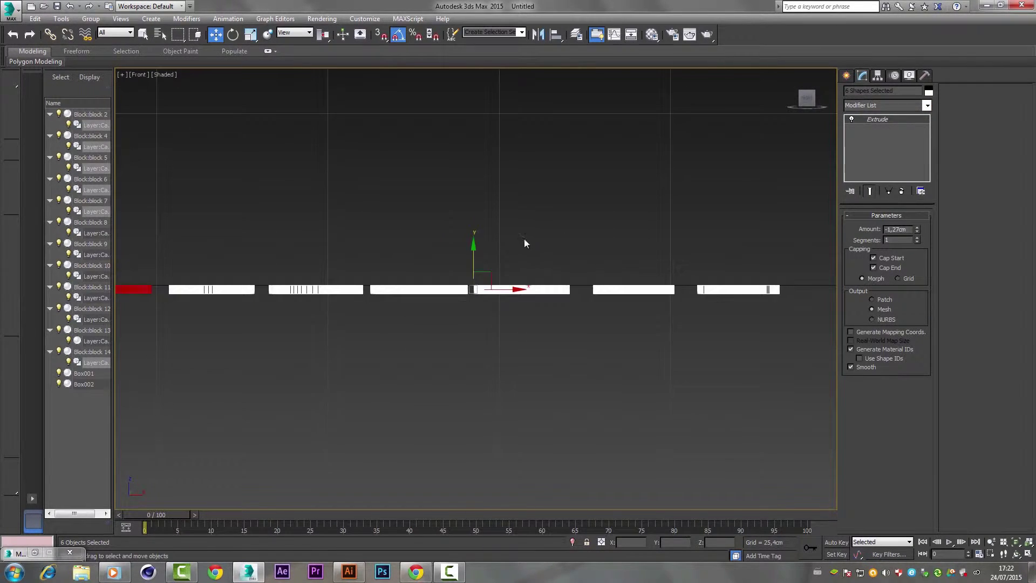
mouse_move(526, 241)
middle_down()
mouse_move(561, 281)
mouse_move(478, 360)
middle_up()
key(f)
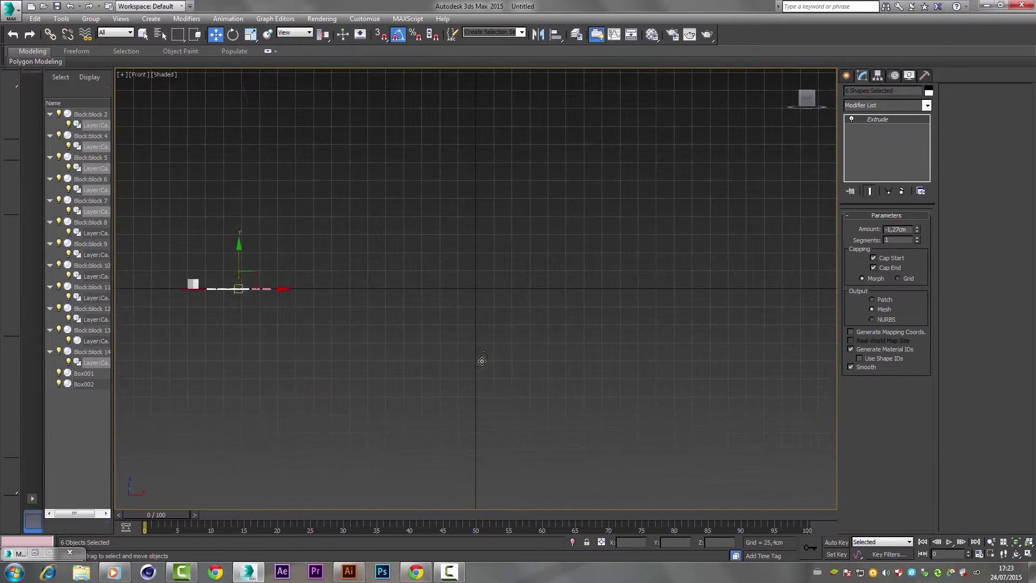
mouse_move(500, 296)
alt+middle_down()
mouse_move(529, 285)
mouse_move(512, 305)
mouse_move(562, 356)
mouse_move(486, 270)
alt+middle_up()
scroll(546, 259, up, 3)
scroll(507, 278, up, 2)
key(p)
Step: Convert both diamond boxes to editable polys and select the lower box's top polygon
click(379, 204)
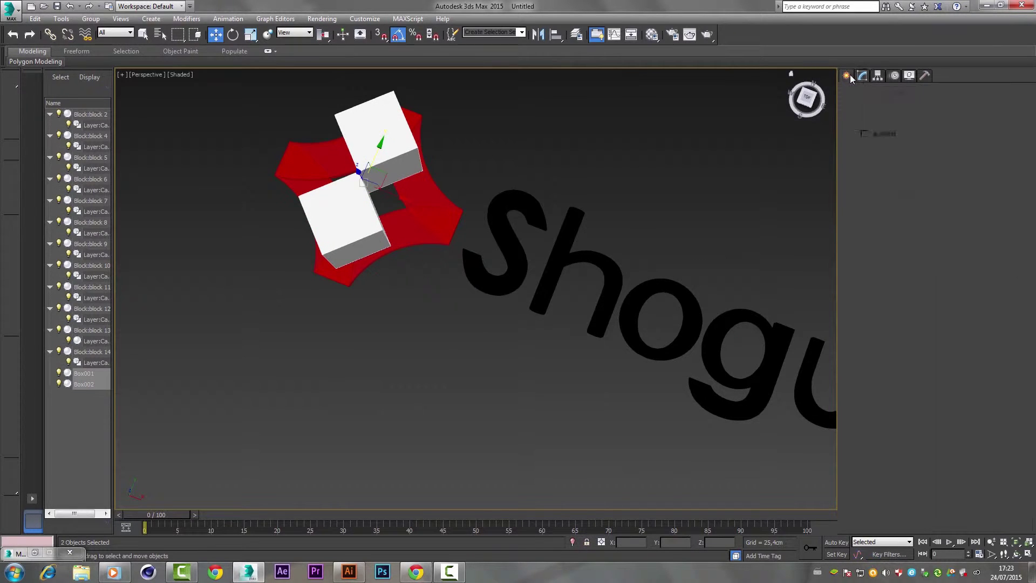
alt+middle_drag(379, 204, 445, 159)
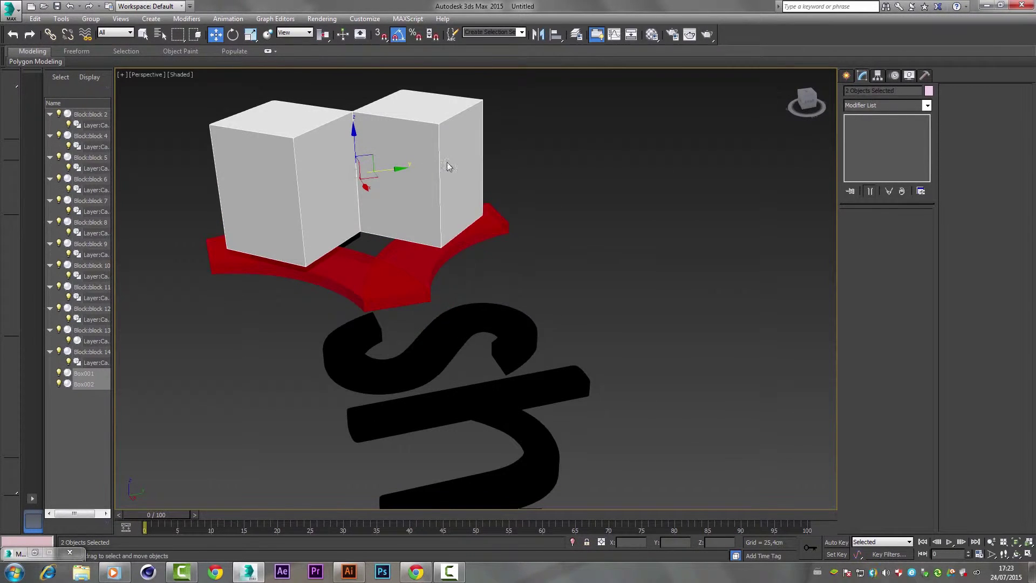
right_click(446, 158)
right_click(534, 185)
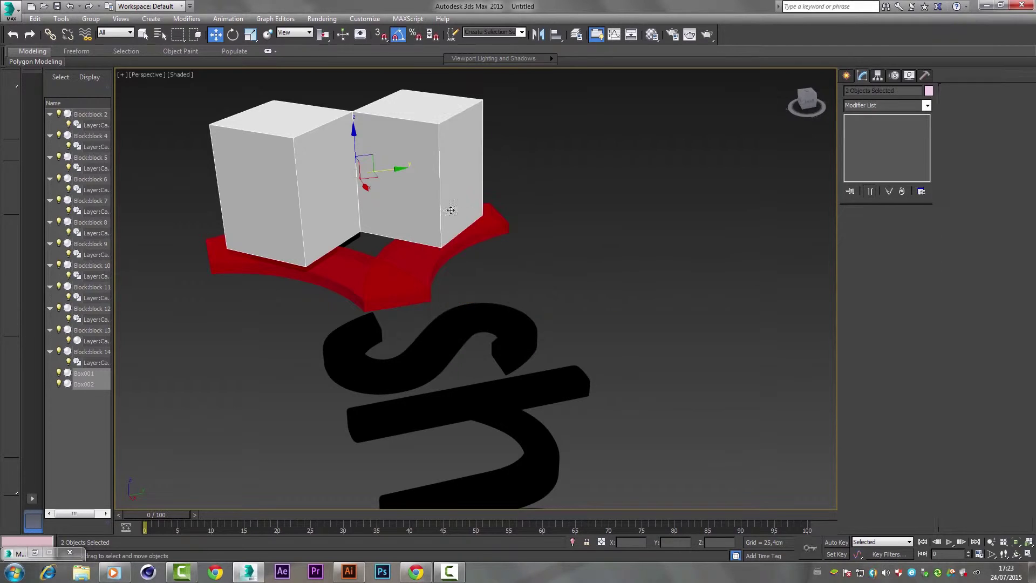
right_click(546, 185)
click(565, 308)
right_click(560, 185)
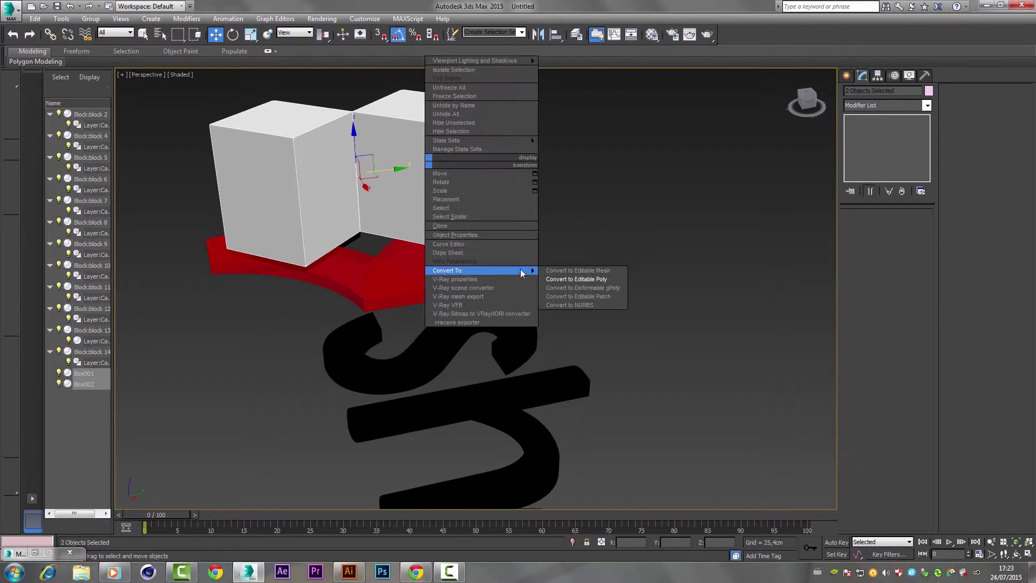
alt+middle_drag(559, 270, 655, 328)
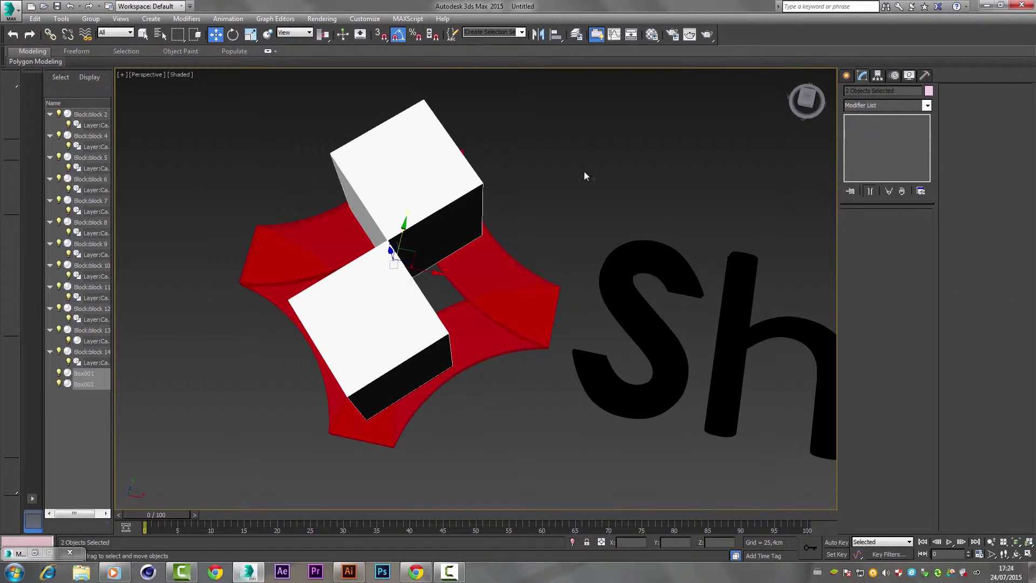
click(900, 227)
click(375, 340)
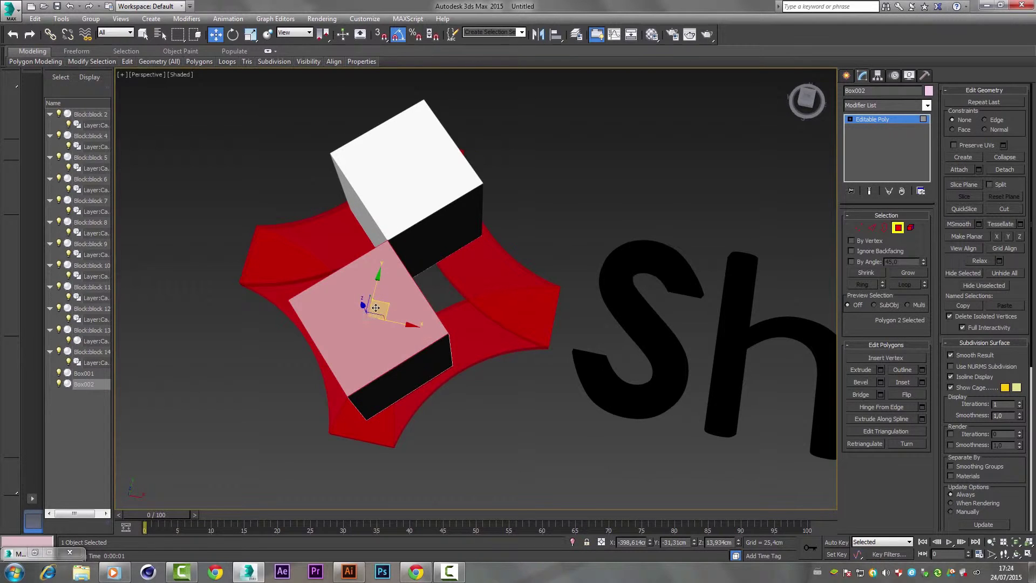
Step: In Front view vertex mode, select the first diamond box's top vertex row to flatten it
key(f)
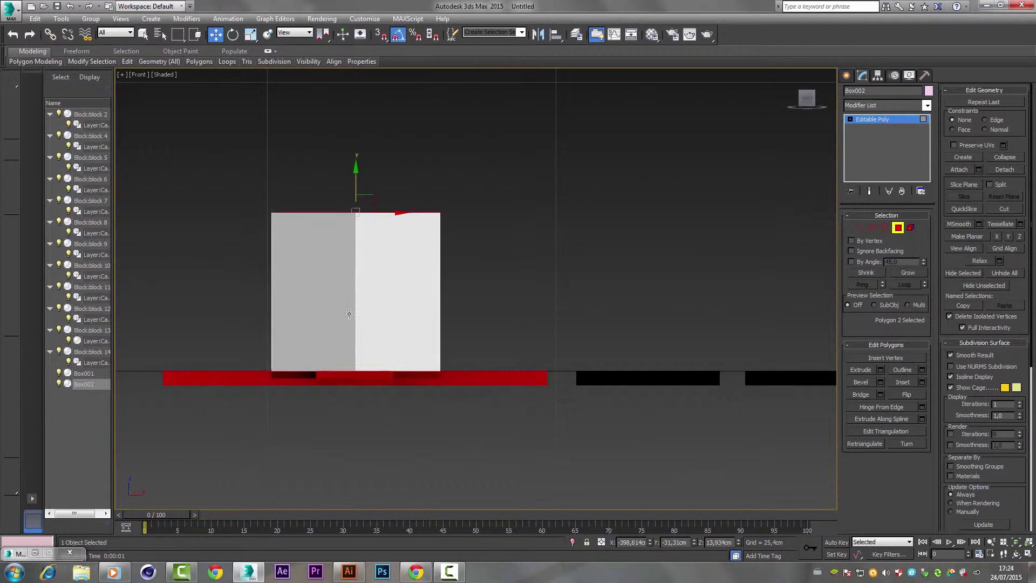
key(1)
click(340, 212)
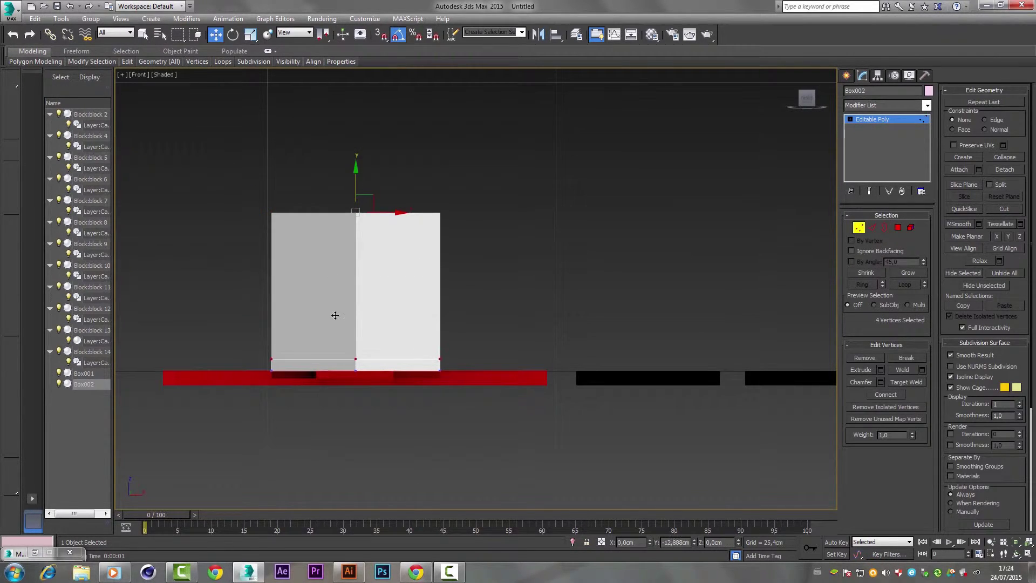
key(1)
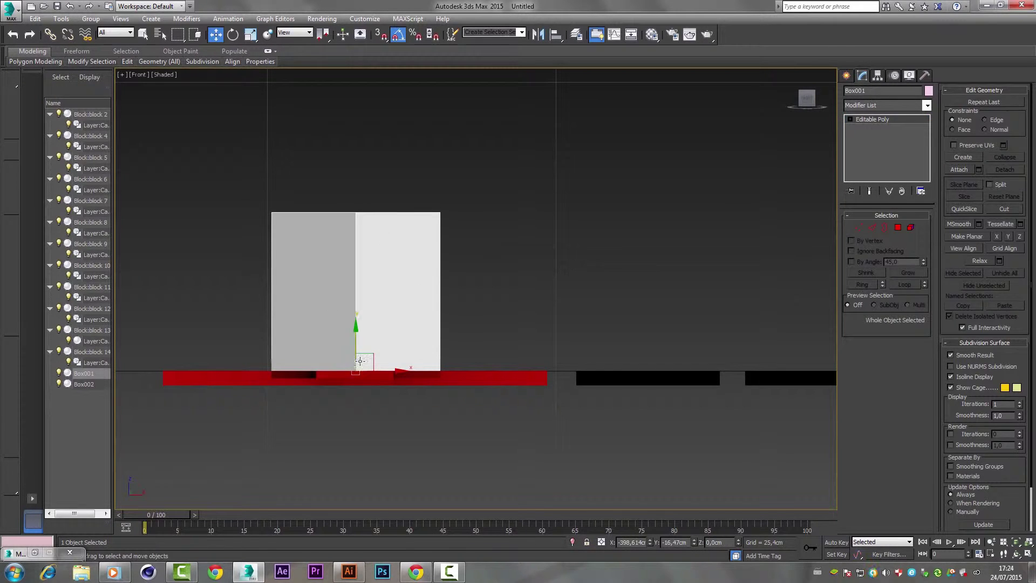
click(575, 287)
key(p)
scroll(574, 287, up, 4)
Step: Convert Box001 to Editable Poly and lower its top vertices in Left view into a thin slab
key(l)
scroll(526, 296, up, 5)
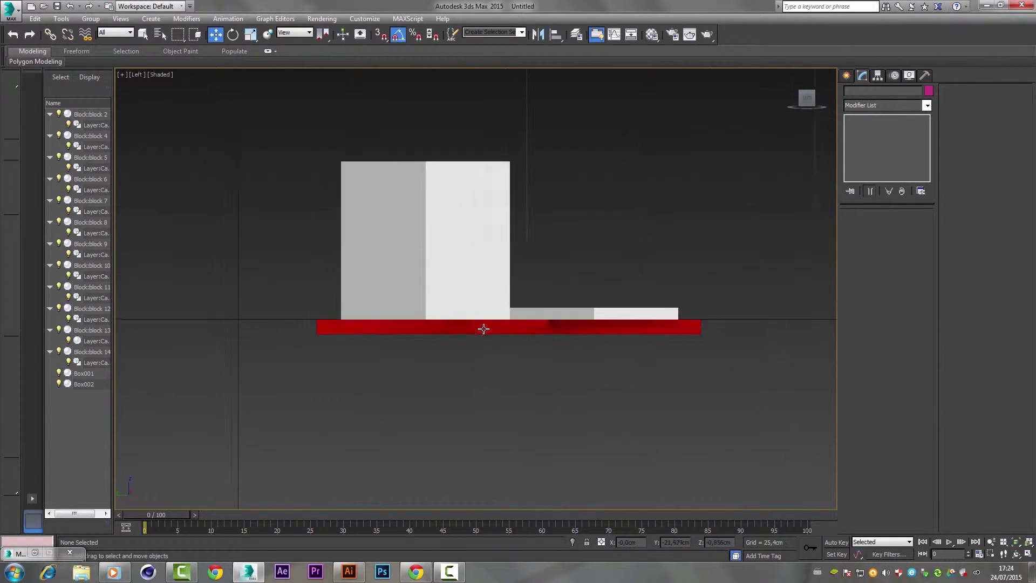
click(418, 274)
right_click(418, 273)
click(583, 394)
key(1)
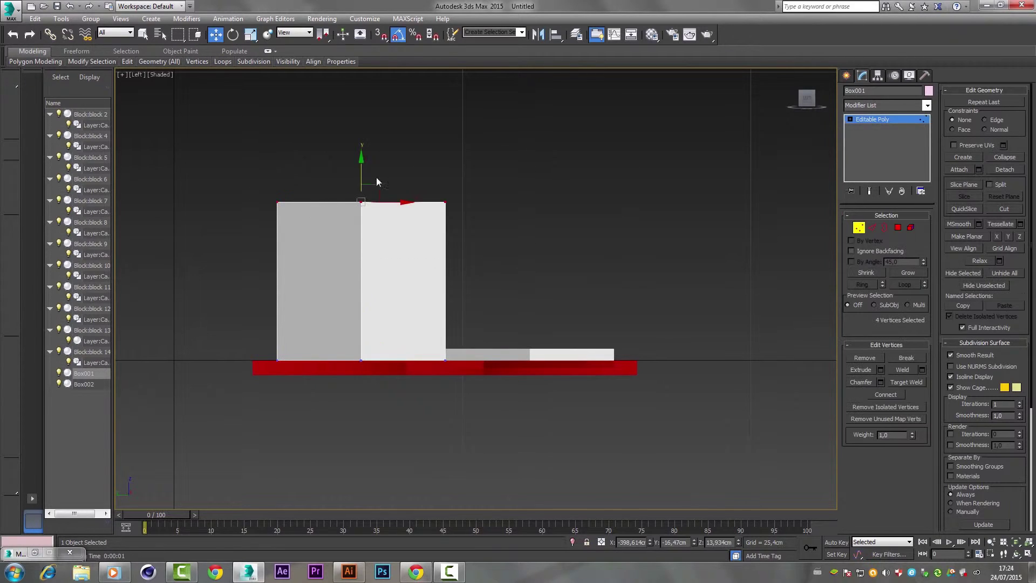
drag(377, 177, 376, 303)
scroll(376, 303, up, 5)
middle_drag(411, 307, 522, 277)
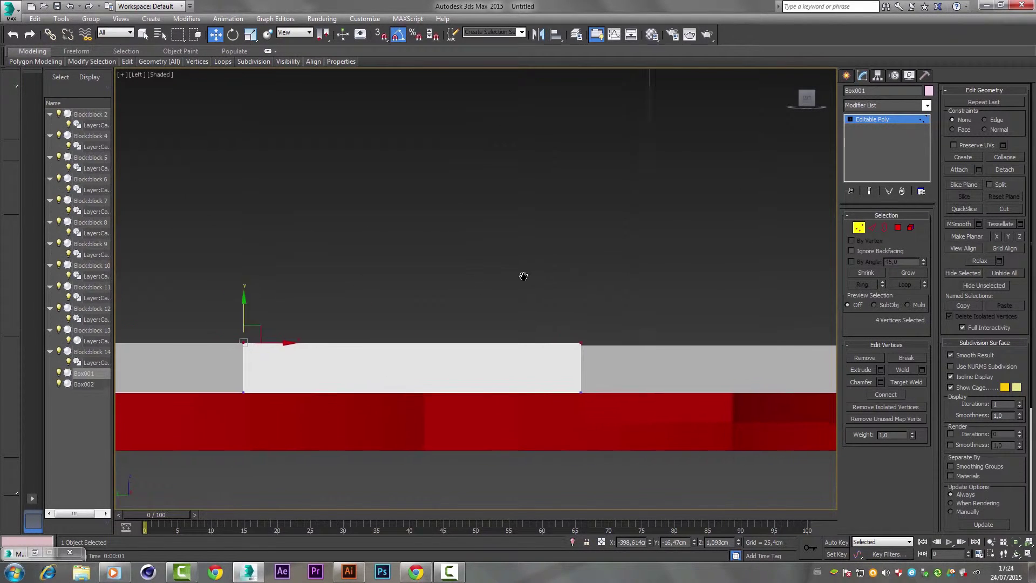
Step: Select Box001's left-side vertices and orbit the perspective view to inspect the whole logo and text
drag(283, 296, 272, 348)
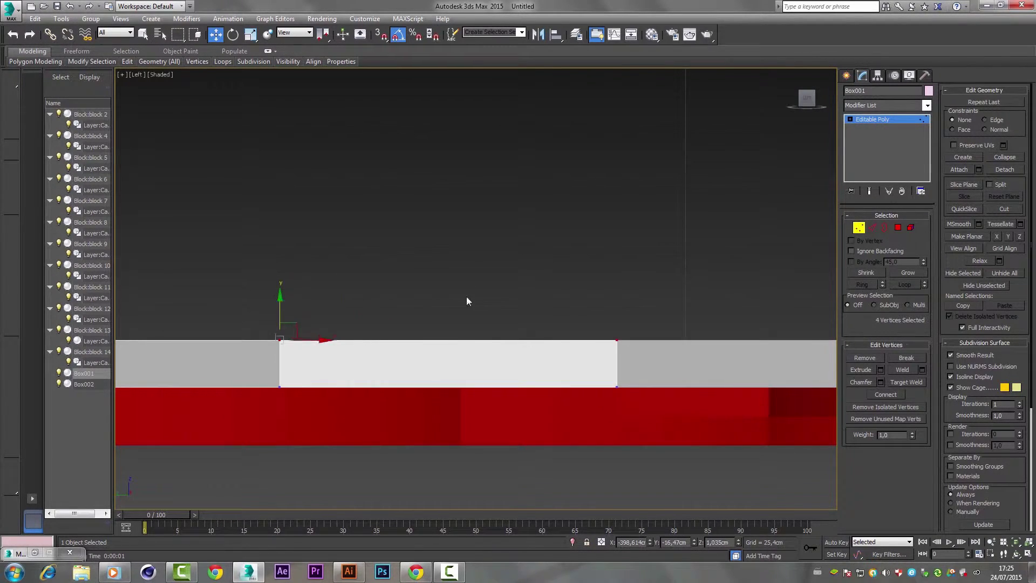
key(p)
scroll(534, 290, up, 3)
alt+middle_drag(531, 286, 541, 268)
scroll(541, 268, down, 5)
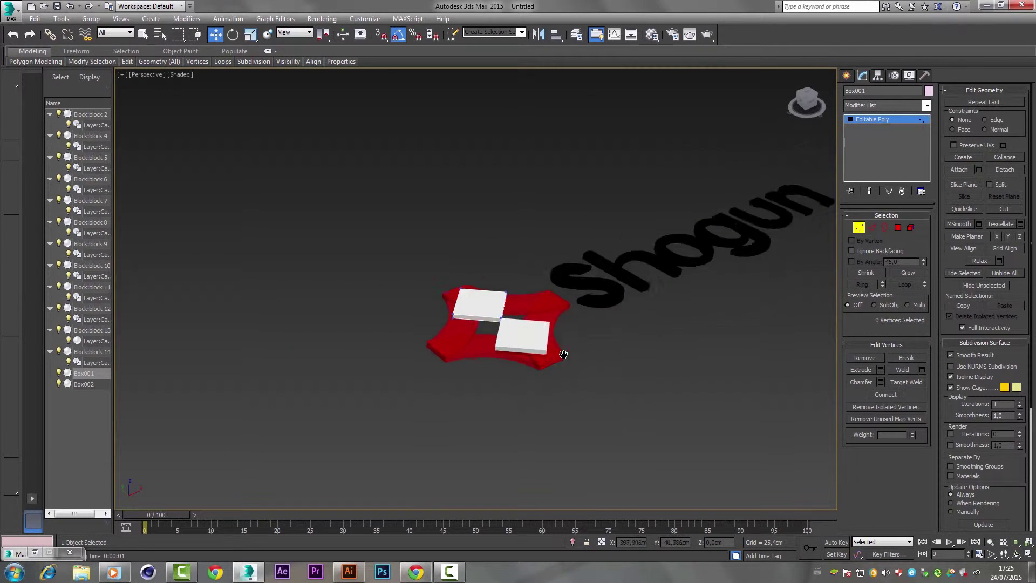
alt+middle_drag(562, 352, 608, 372)
Step: Apply the white Blinn material to the letters S, h, o, g, u and n
click(617, 373)
key(t)
key(m)
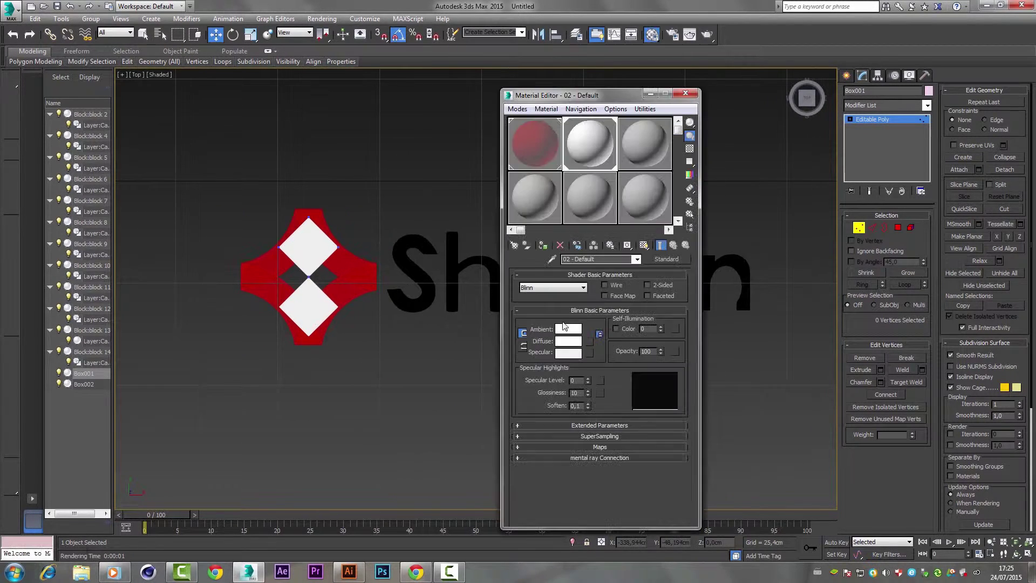
drag(417, 280, 417, 280)
drag(567, 95, 135, 108)
drag(158, 156, 438, 246)
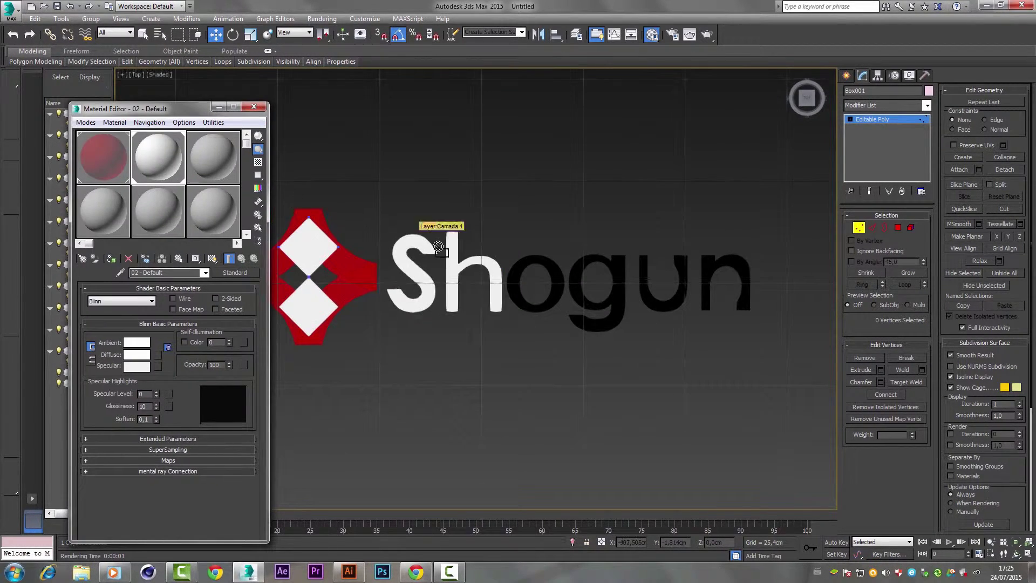
drag(566, 277, 565, 277)
drag(169, 176, 723, 281)
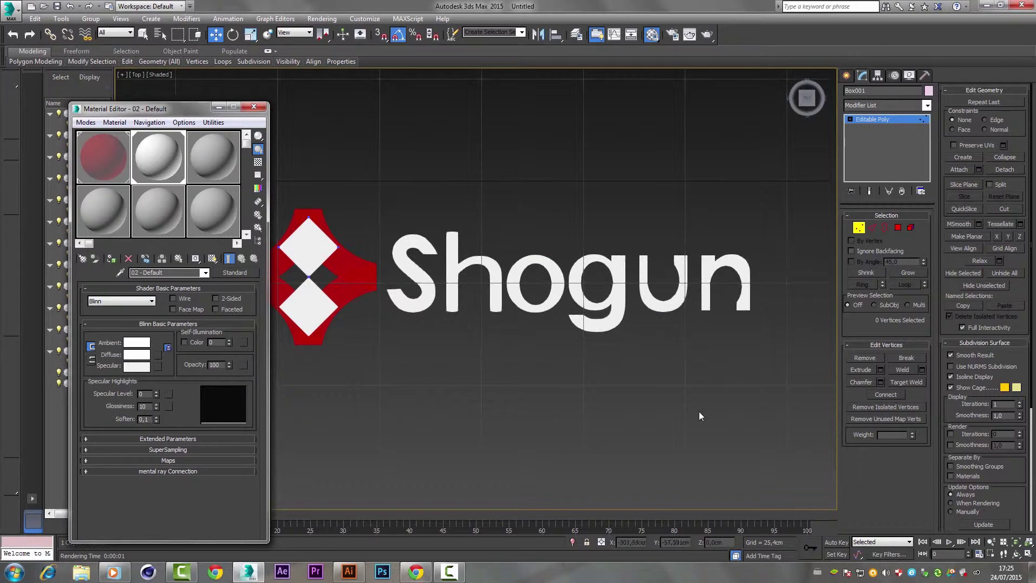
Step: Close the Material Editor and run a test render of the red-and-white logo
key(m)
click(711, 35)
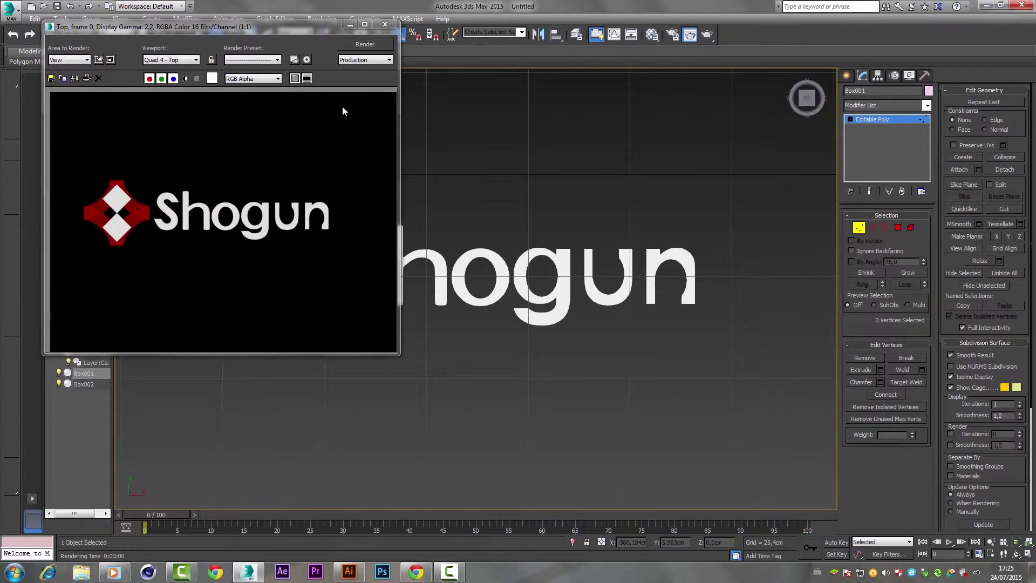
click(385, 25)
Step: Select all 13 logo objects with Ctrl+A and reframe the view from a low angle
scroll(490, 212, down, 5)
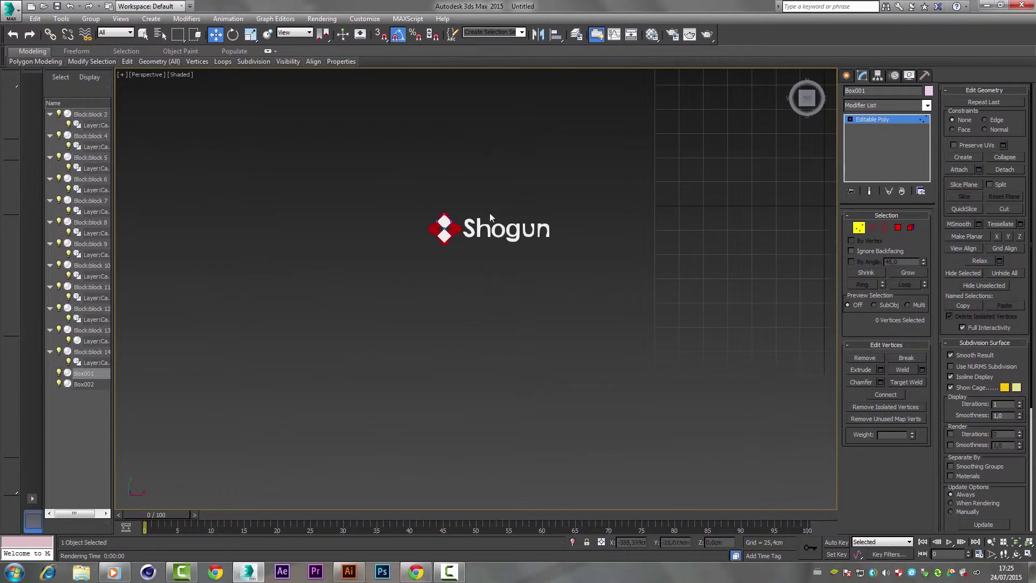
click(90, 19)
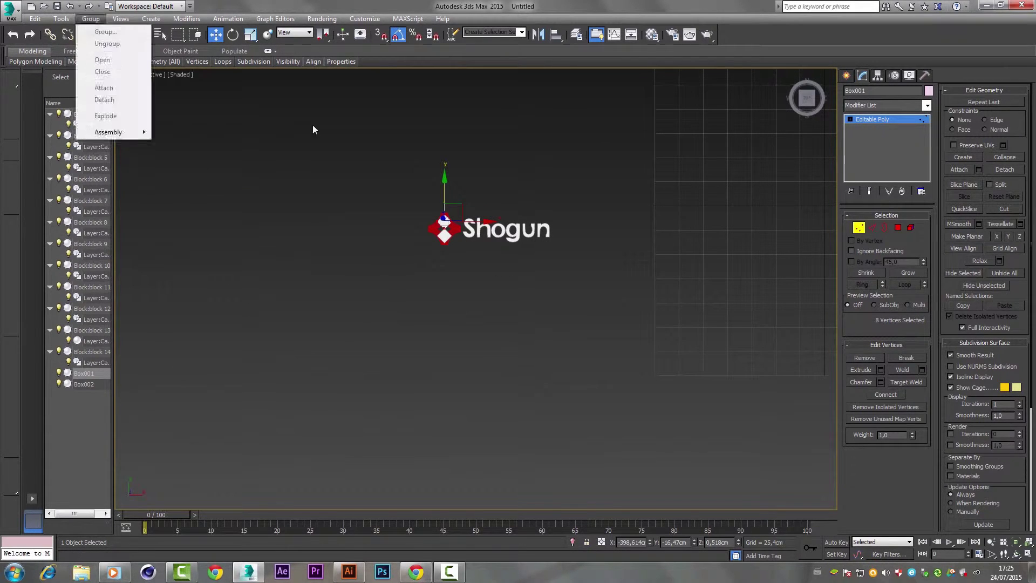
click(312, 125)
key(ctrl+a)
click(90, 18)
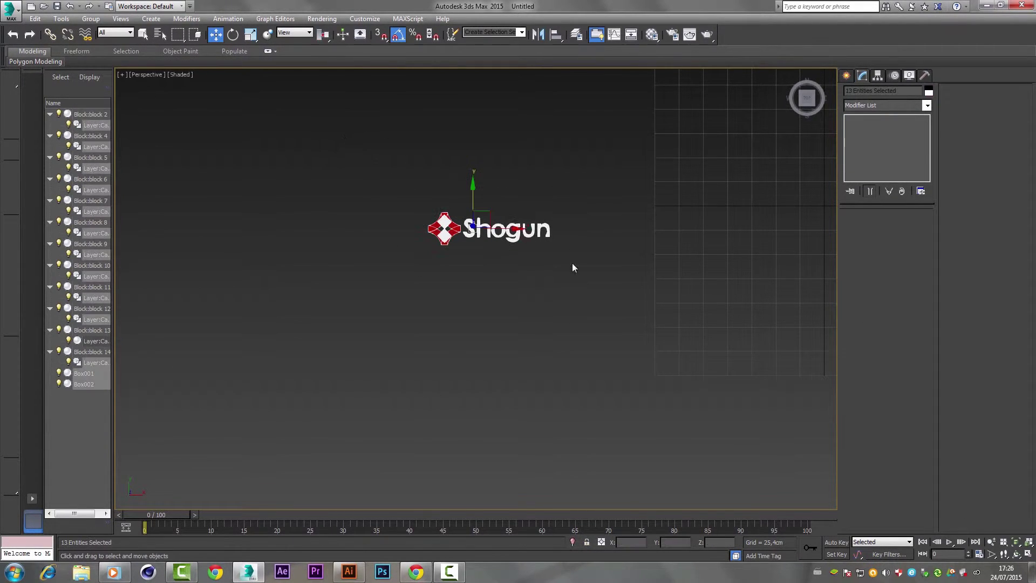
middle_drag(726, 374, 571, 414)
scroll(447, 320, down, 2)
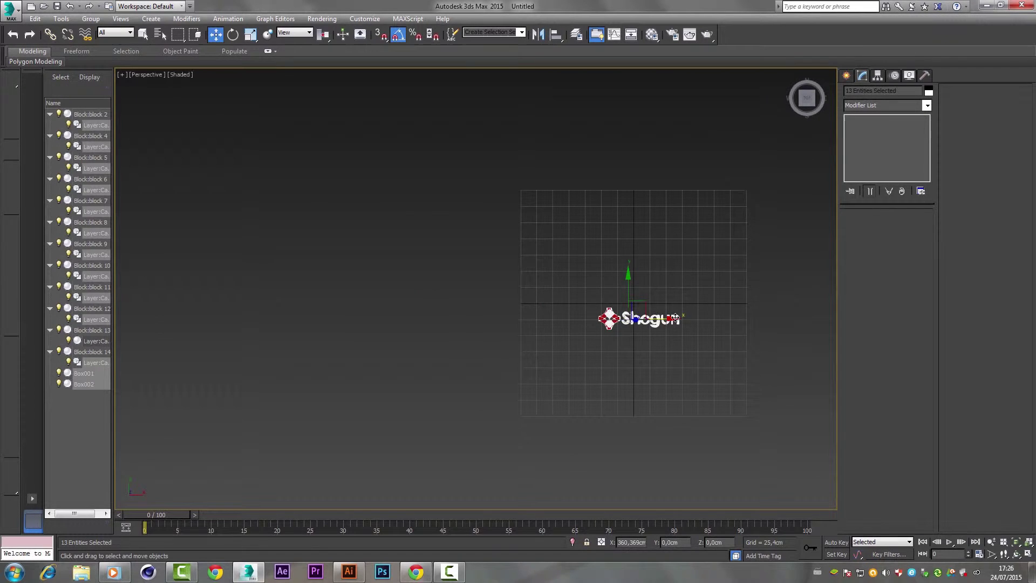
alt+middle_drag(675, 319, 540, 329)
Step: Rotate the selection 90° upright, check it in Front view, then deselect and frame it in Perspective
key(e)
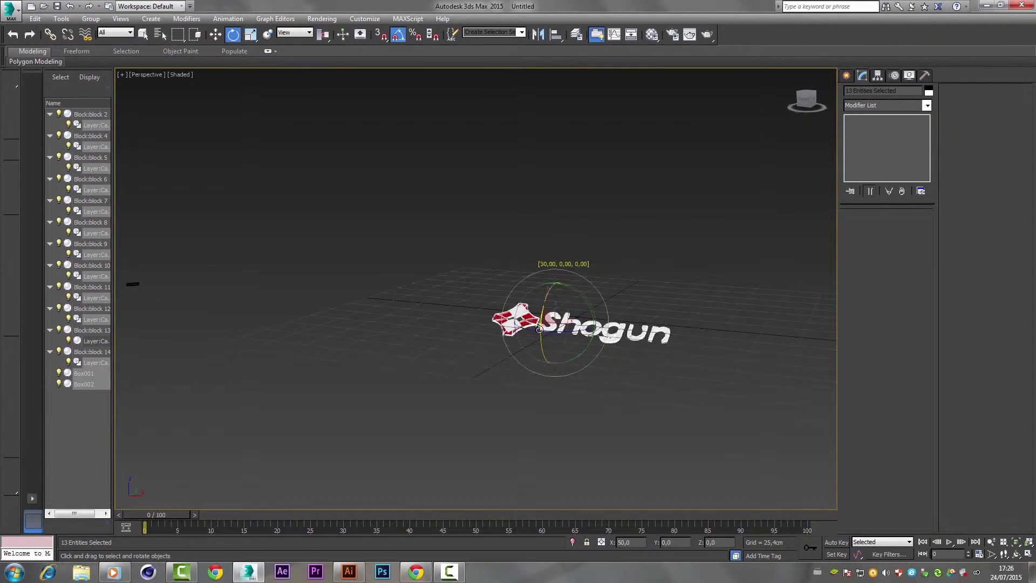
scroll(553, 359, up, 3)
key(f)
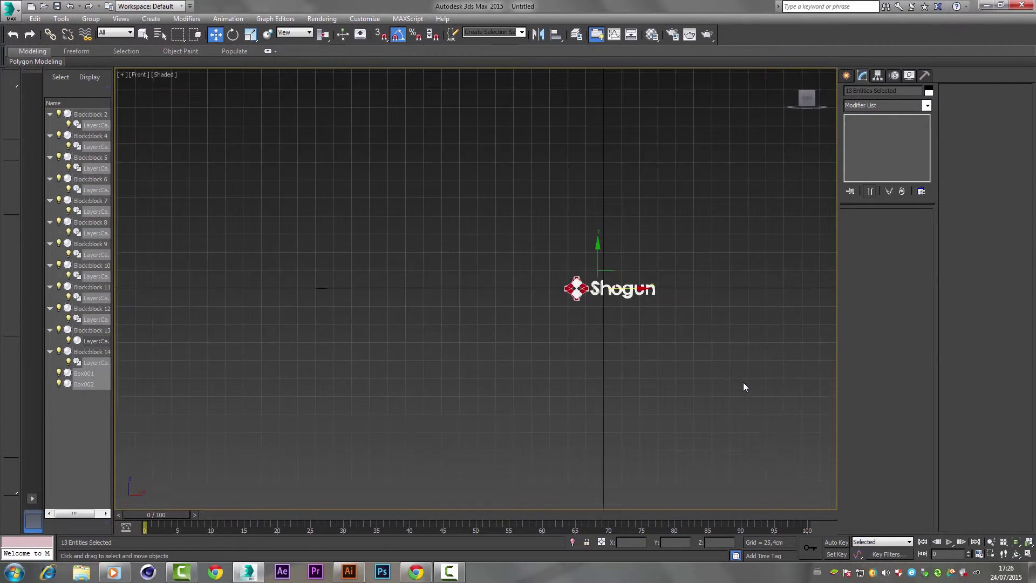
scroll(743, 382, up, 5)
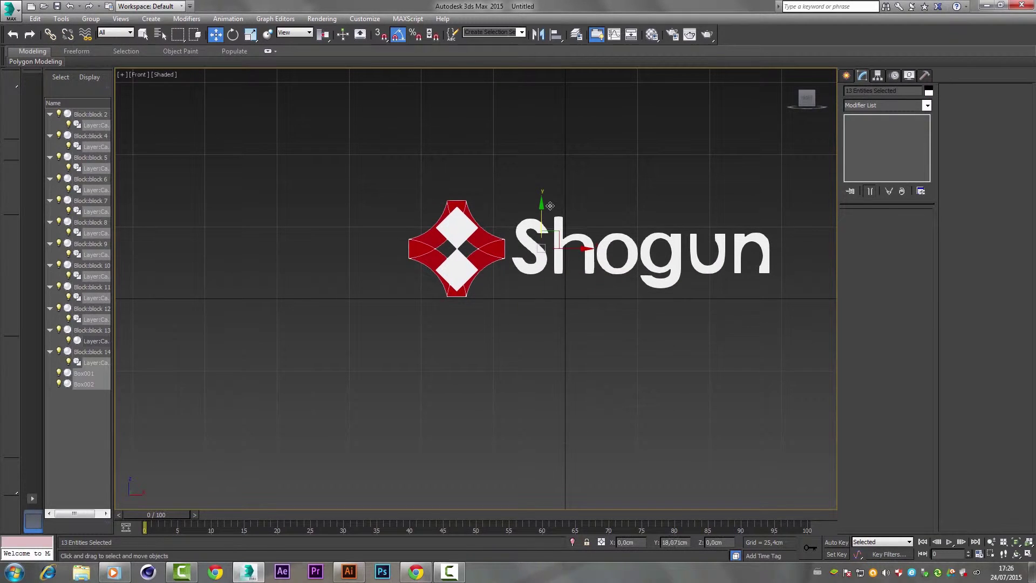
middle_drag(744, 261, 633, 276)
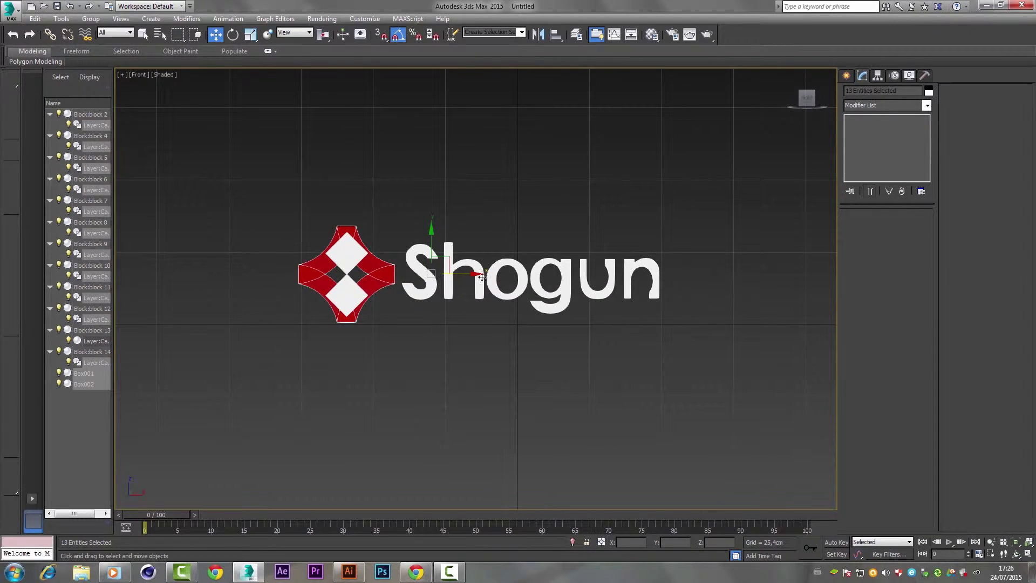
click(540, 346)
key(p)
scroll(630, 353, up, 2)
middle_drag(631, 353, 626, 346)
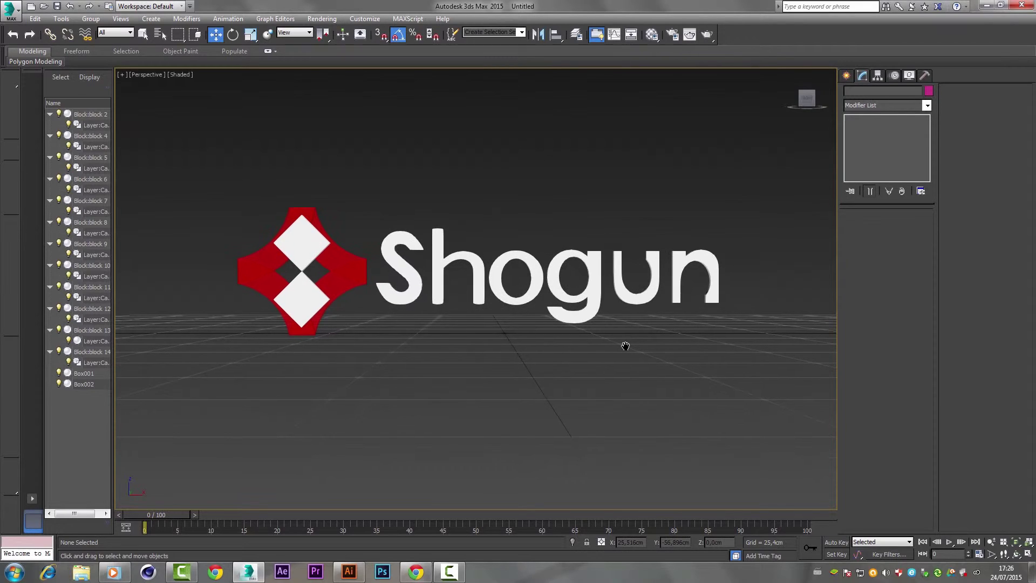
Step: Create Camera001 matching the current view and orbit out to inspect its field of view
key(ctrl+c)
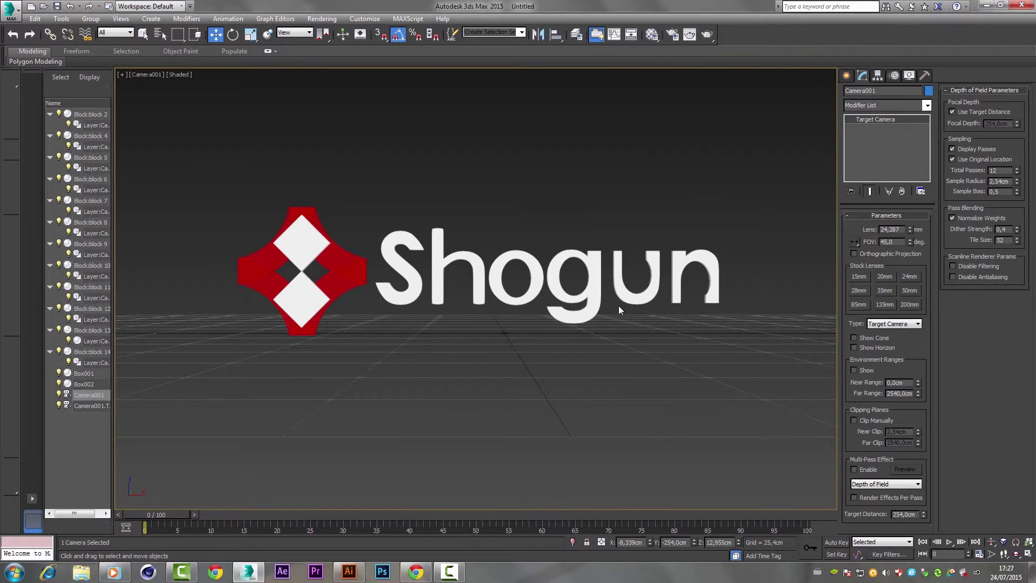
key(p)
alt+middle_drag(620, 303, 632, 318)
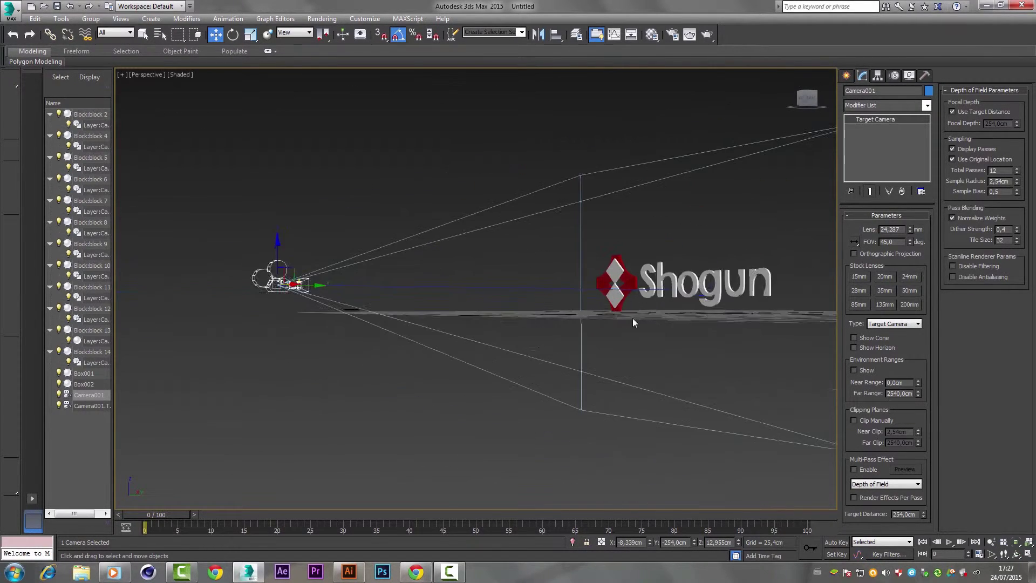
Step: Render the logo through Camera001, then switch to the Left view
key(c)
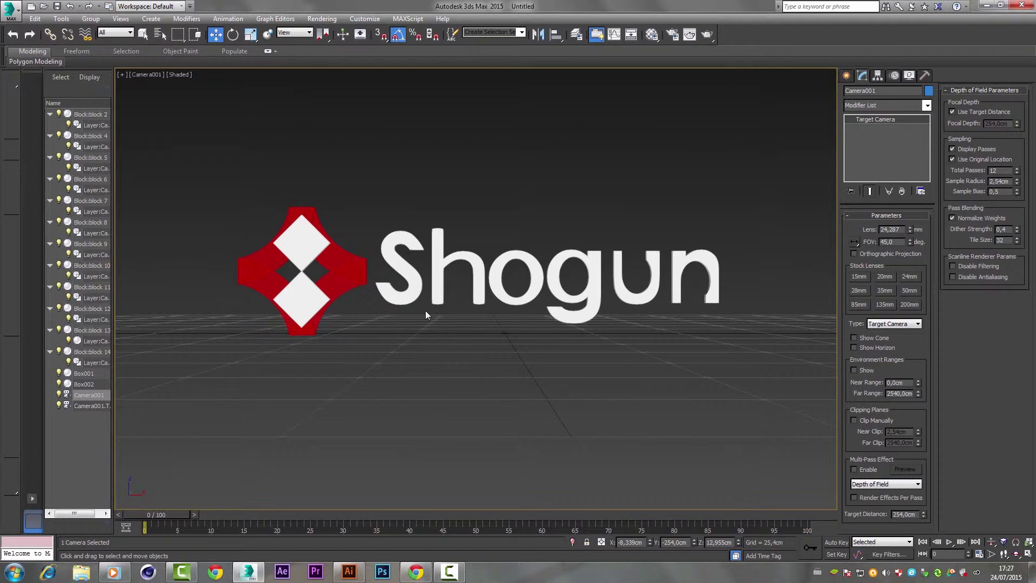
click(707, 34)
key(p)
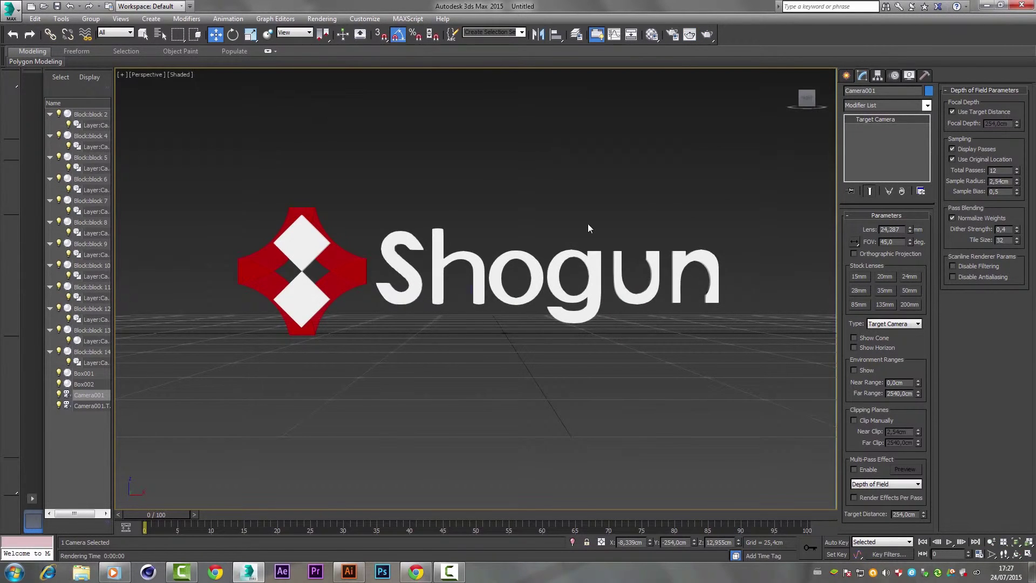
key(l)
scroll(675, 237, down, 3)
Step: Place four standard omni lights, Omni001 to Omni004, above and below the logo in Left view
middle_drag(674, 237, 495, 301)
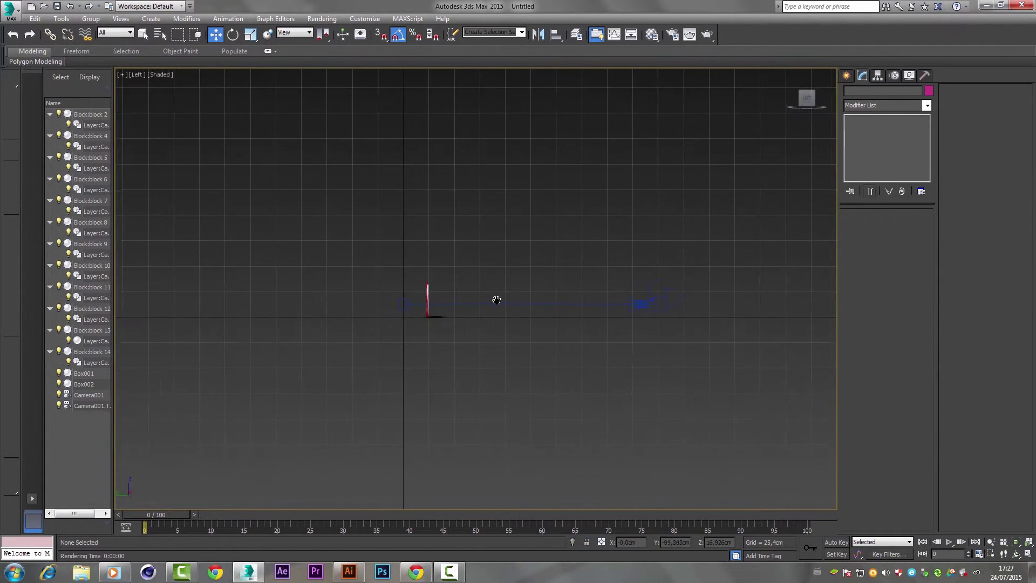
click(846, 75)
click(882, 107)
click(857, 125)
click(865, 166)
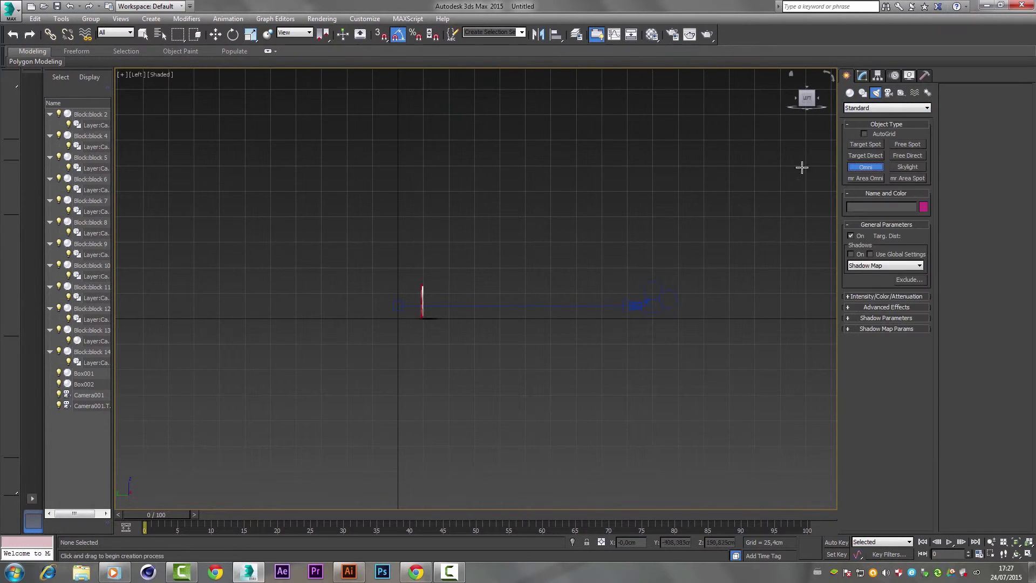
click(423, 104)
click(717, 166)
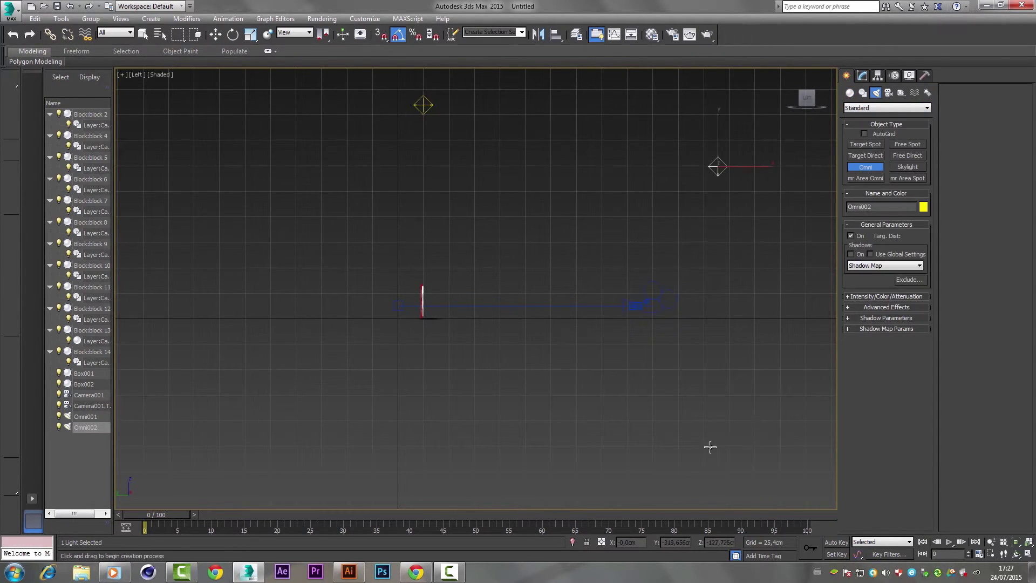
click(713, 451)
click(426, 473)
Step: Render the lit scene from the camera view, then enable Angle Snap
key(c)
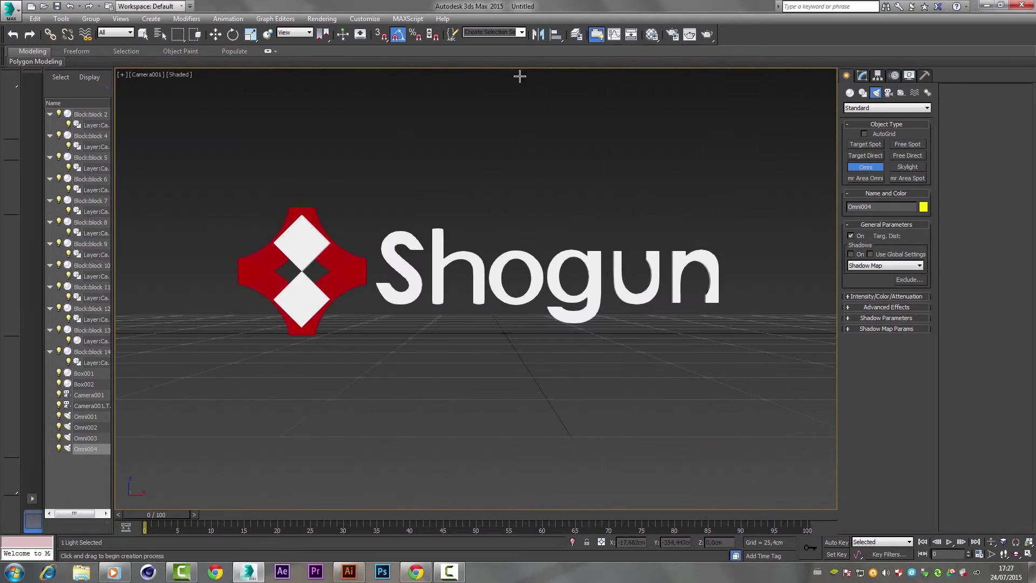
key(shift+q)
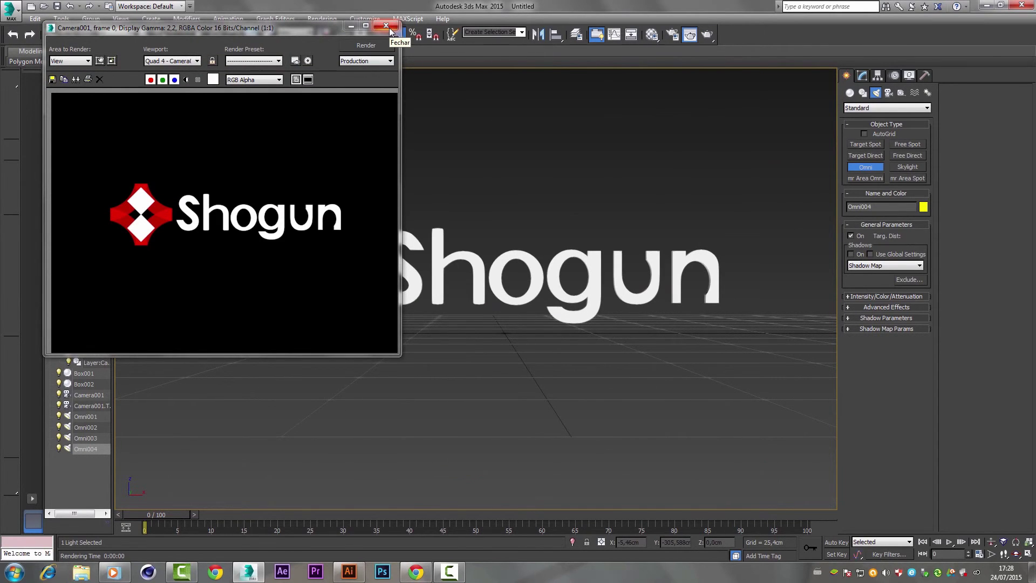
click(389, 27)
click(396, 34)
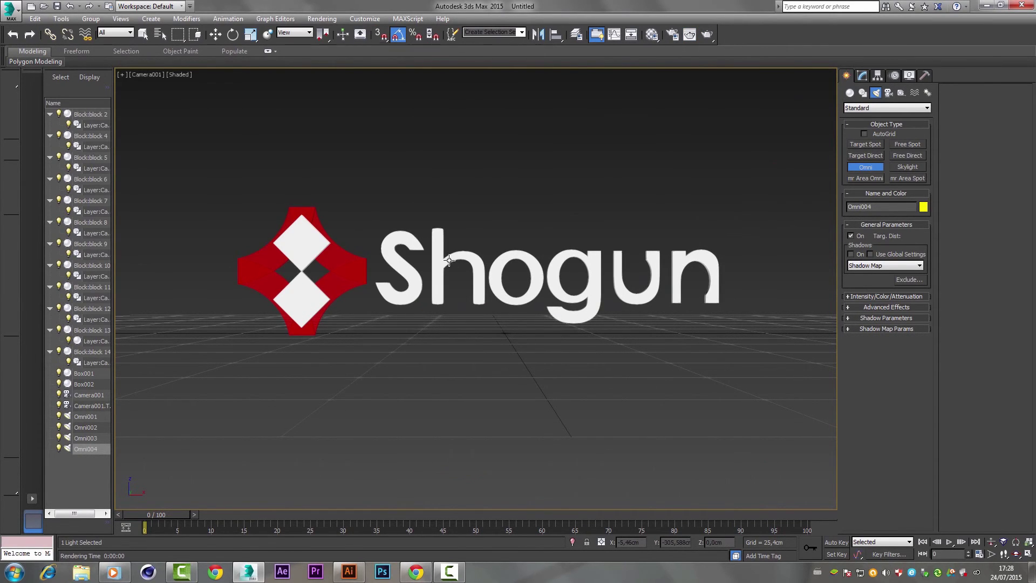